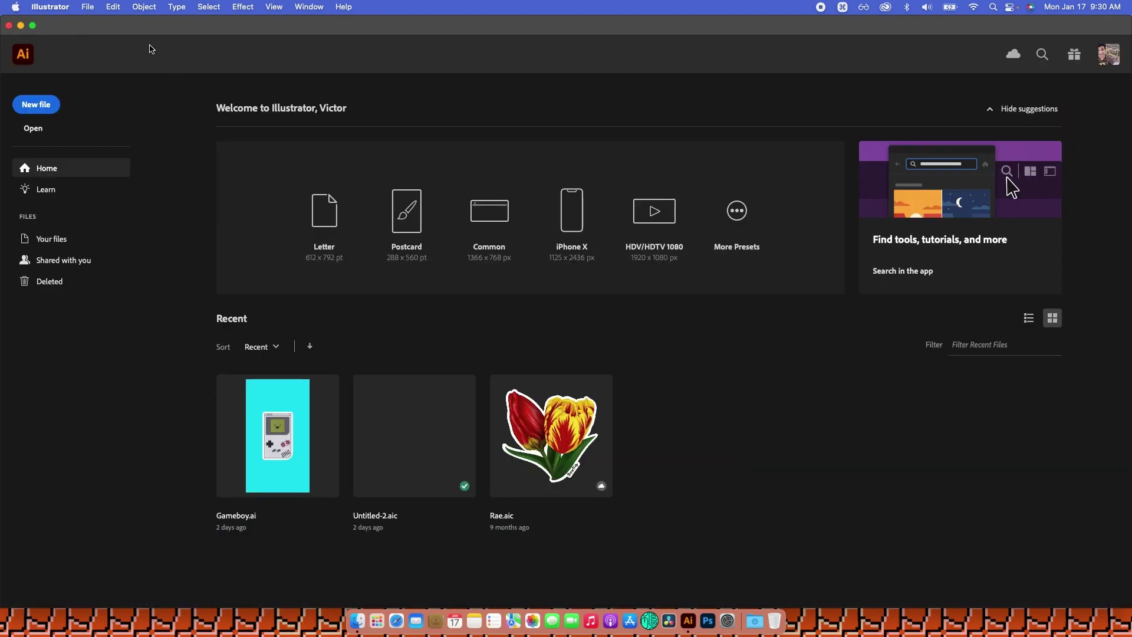
Step: Create a new 1920 × 1080 px document in RGB Color with High (300 ppi) raster effects
click(86, 7)
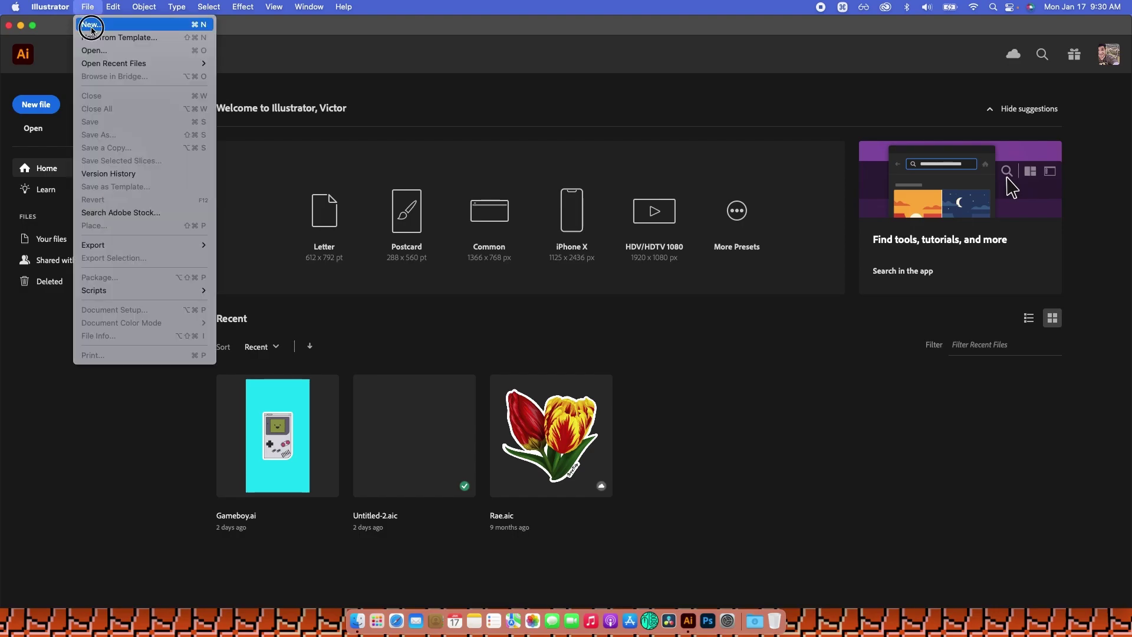
click(94, 20)
click(765, 209)
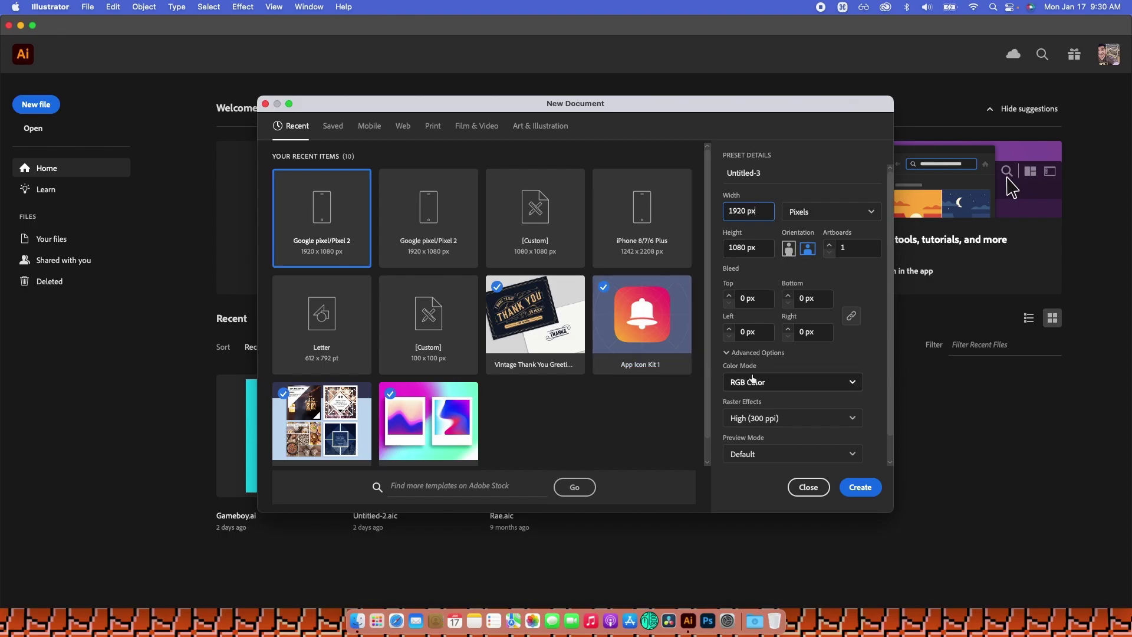
click(769, 382)
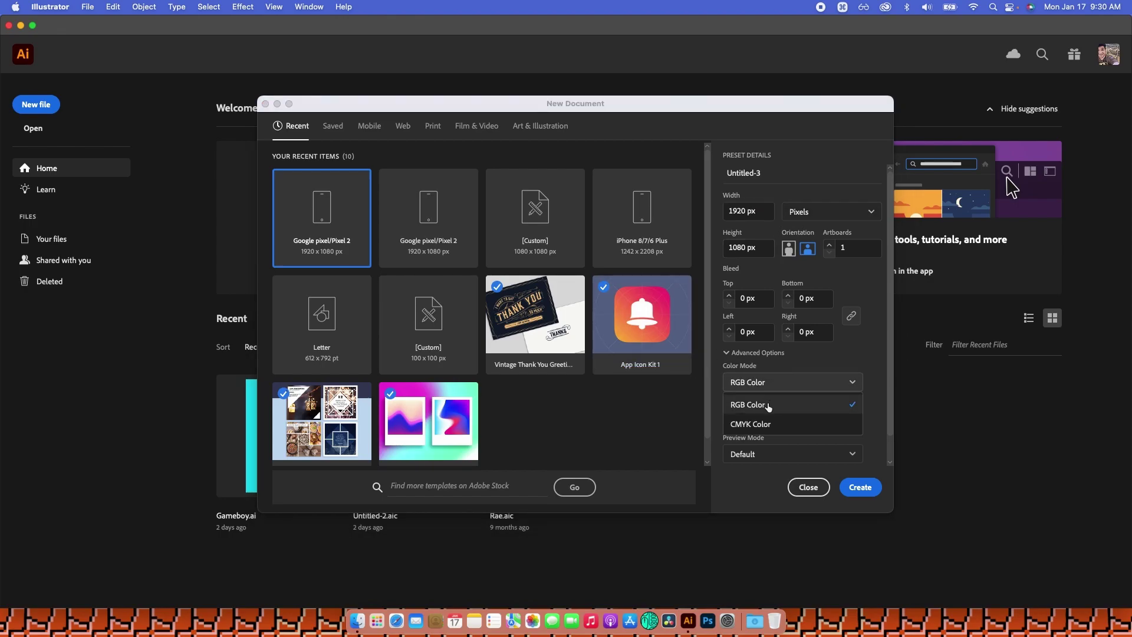
click(767, 405)
click(766, 424)
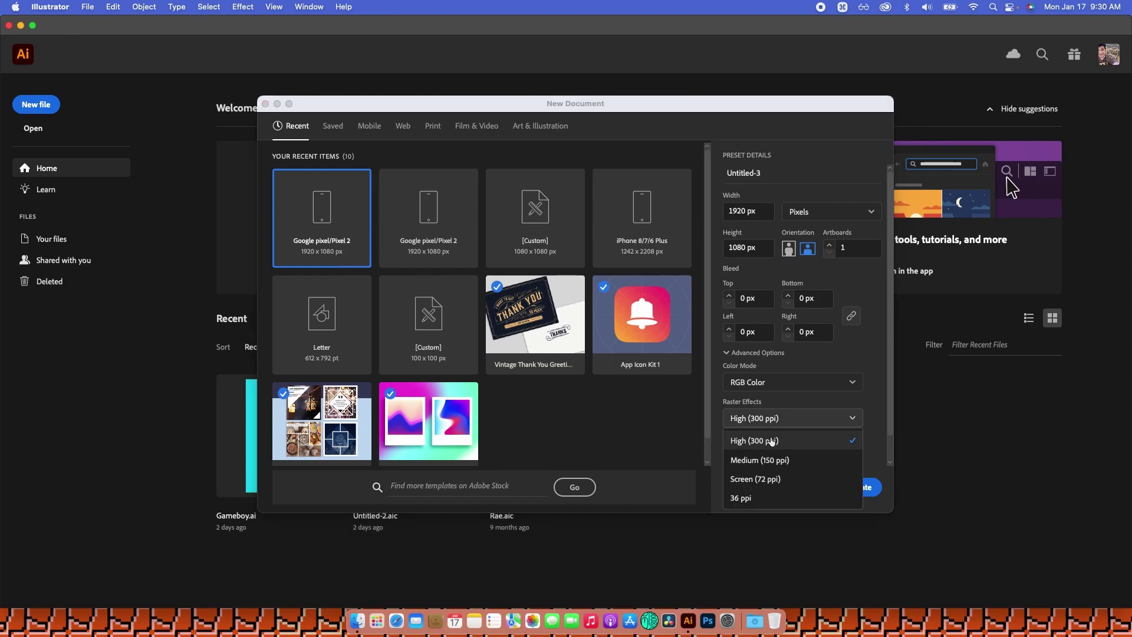
click(771, 442)
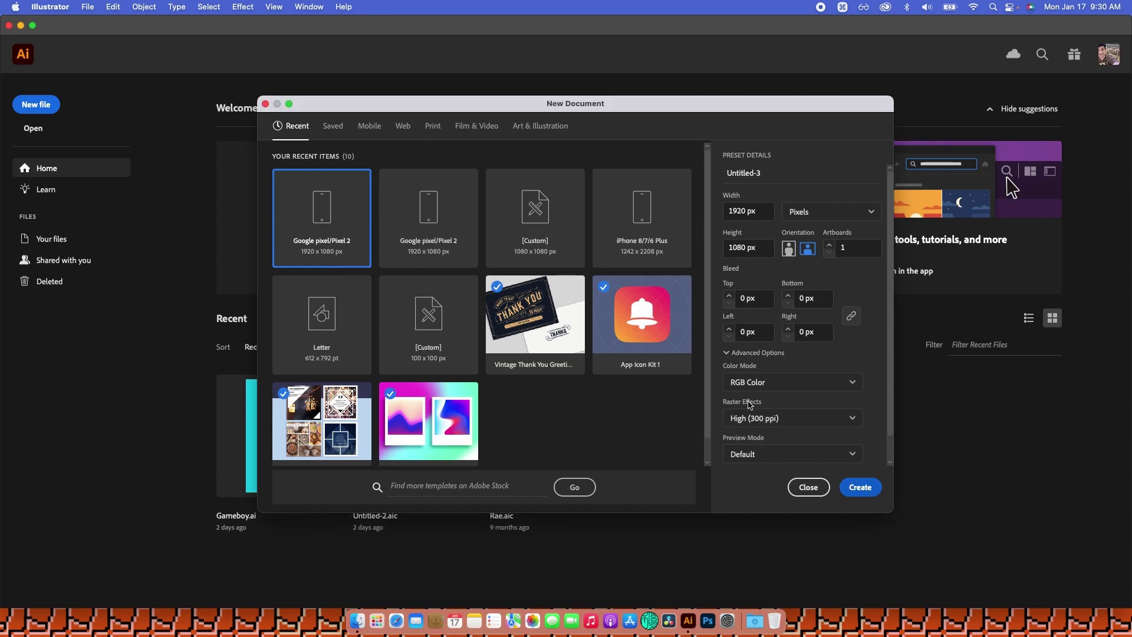
key(Return)
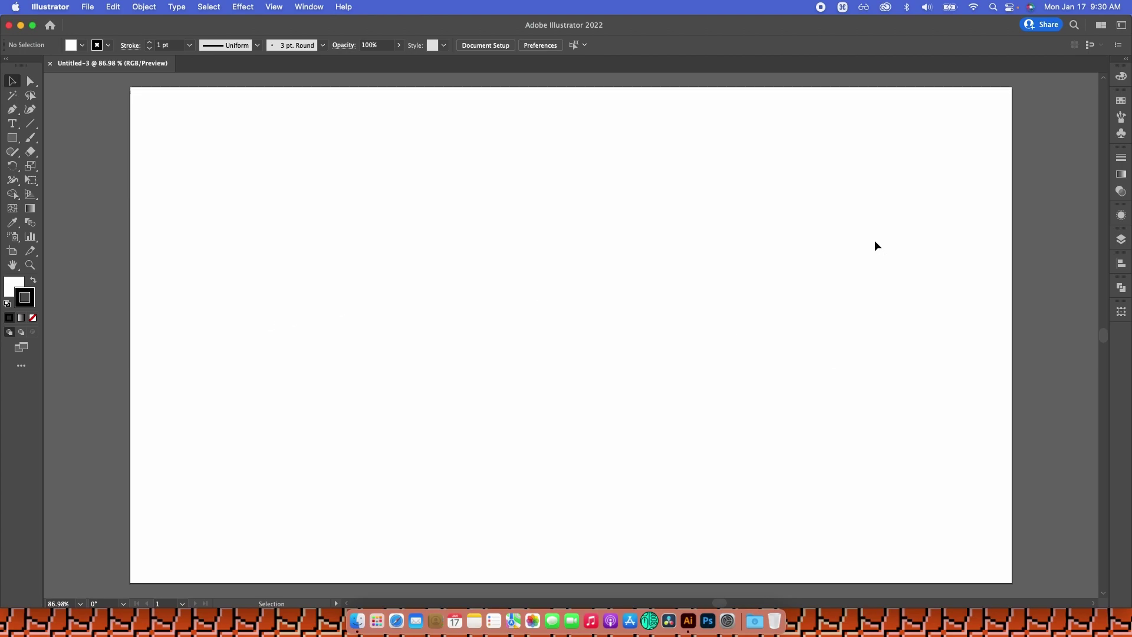
Step: Add Layer 2 above Layer 1 in the Layers panel and pick the Rectangle tool (M)
click(1118, 239)
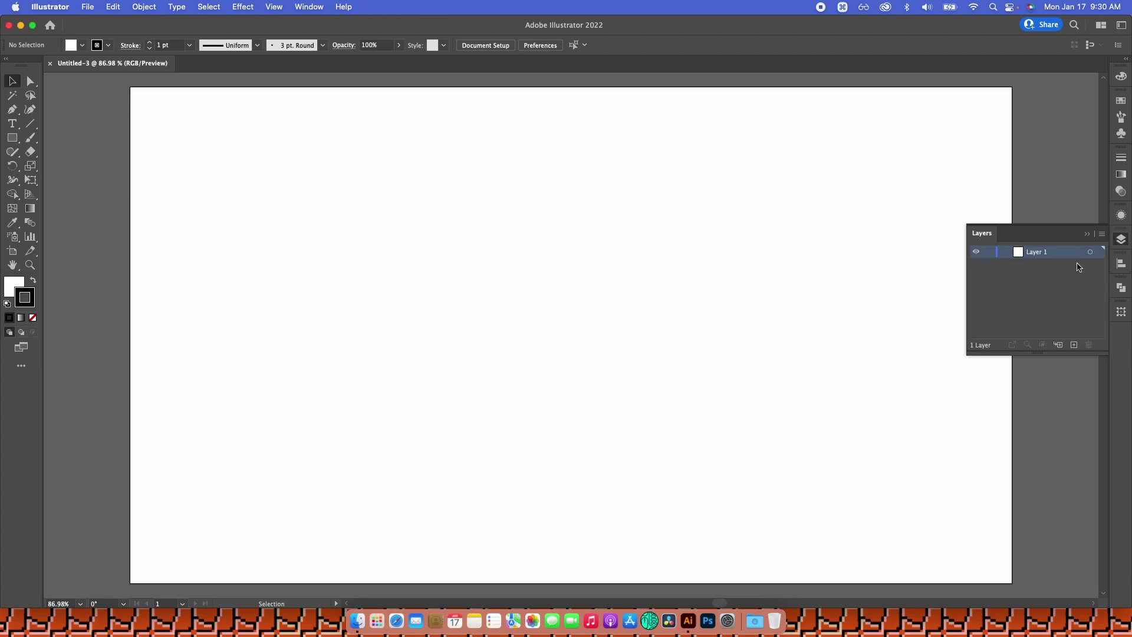
click(1073, 345)
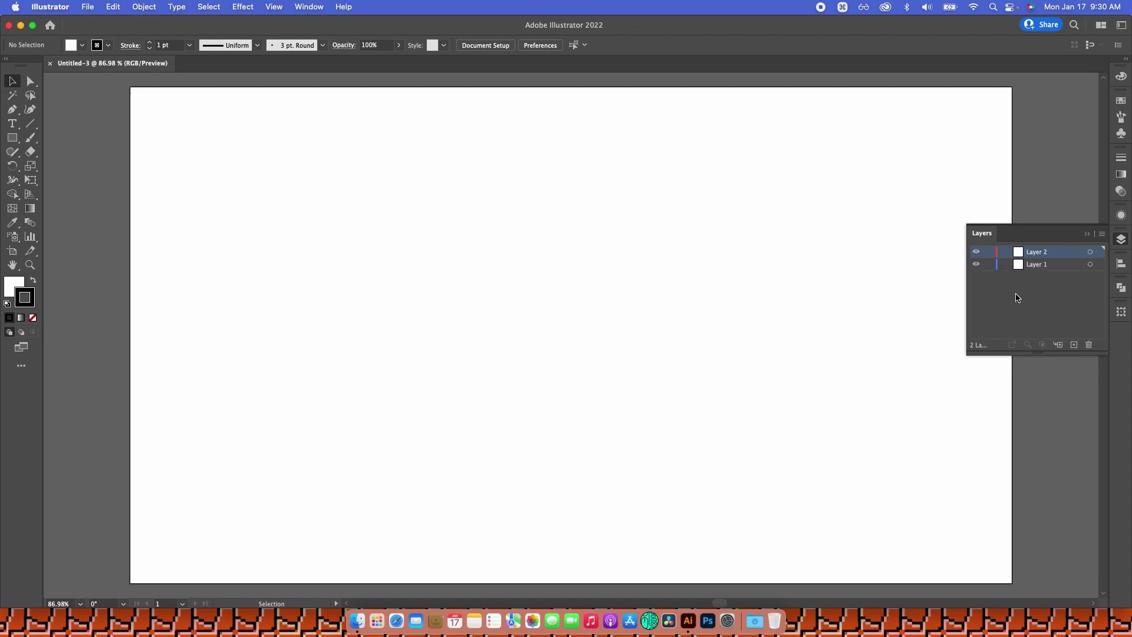
click(1048, 267)
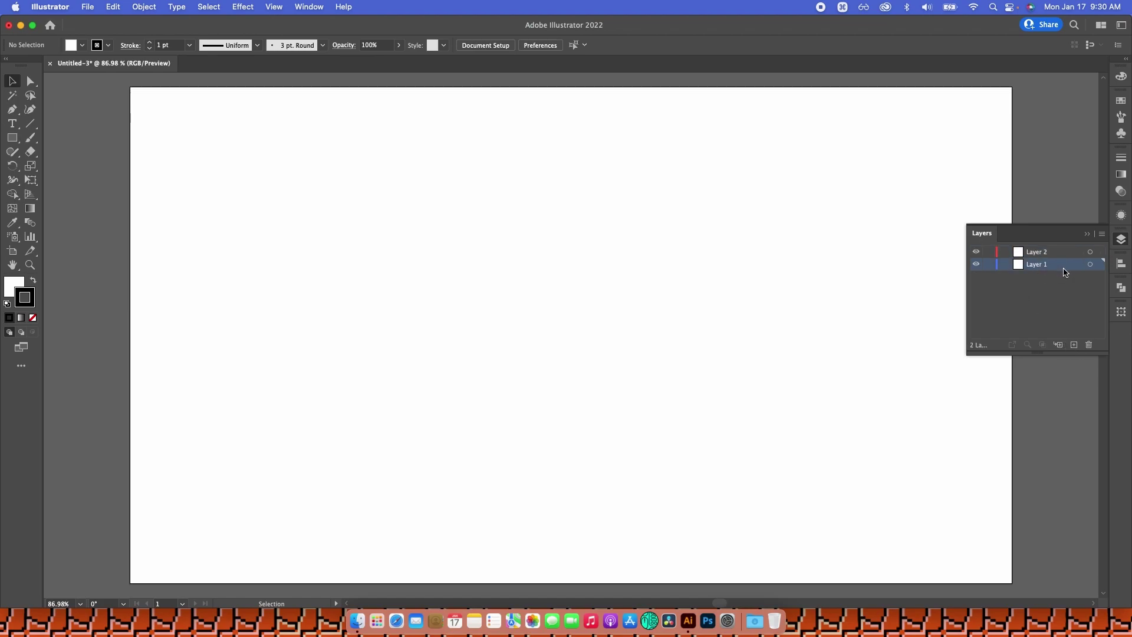
click(1088, 234)
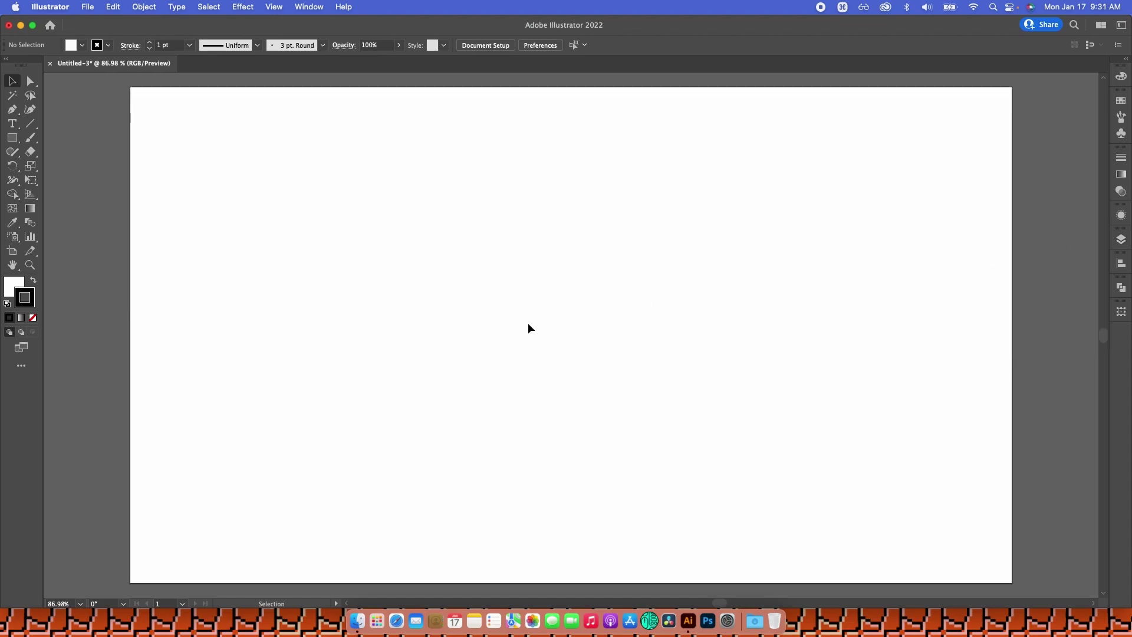
key(m)
key(m)
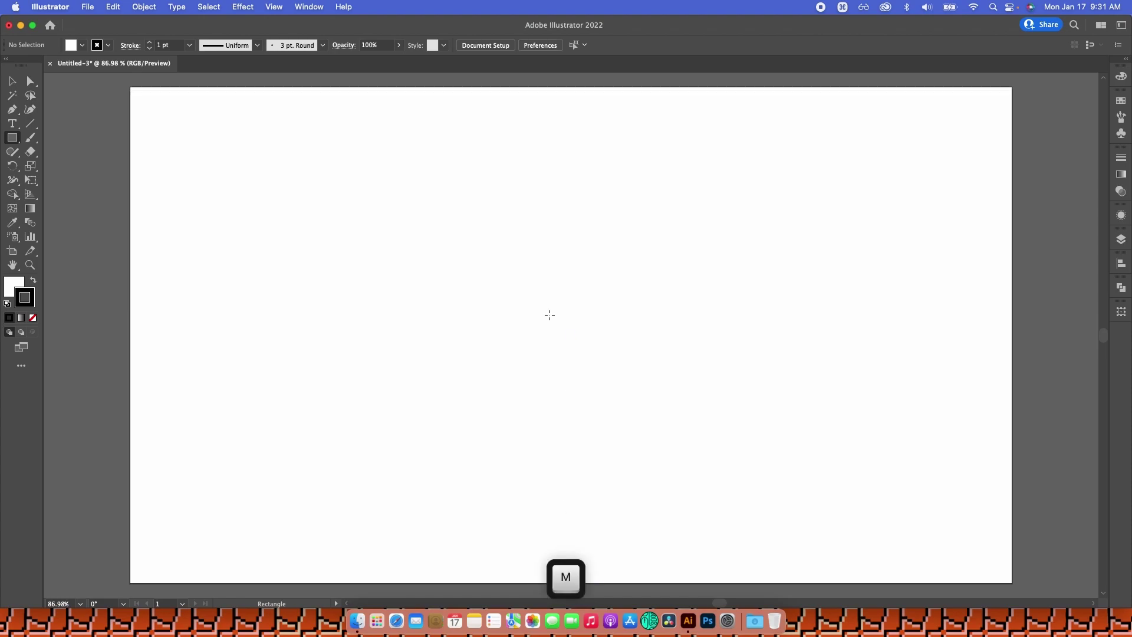
Step: Draw a rectangle of exactly 1920 × 1080 px, undoing the rough freehand one first
drag(422, 184, 616, 362)
key(super+z)
click(570, 331)
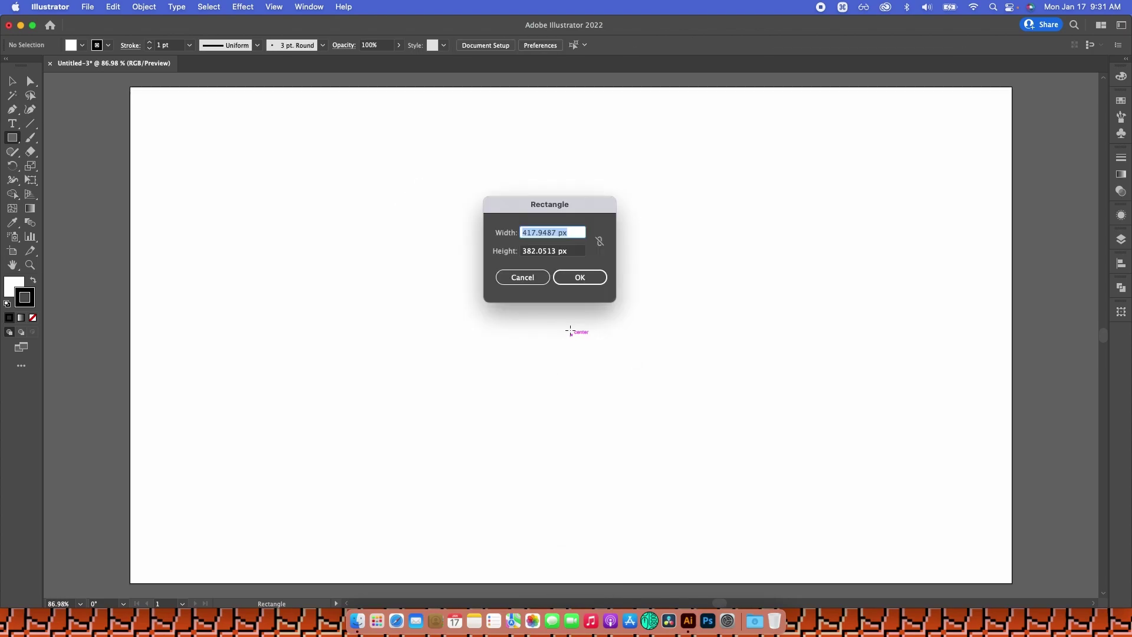
text(1920)
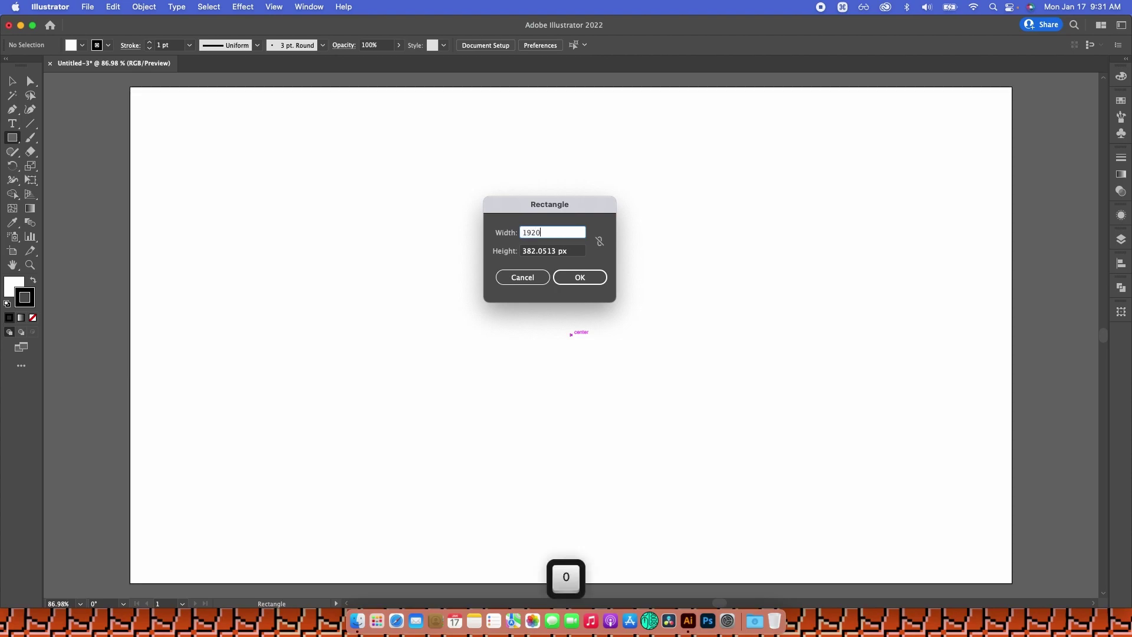
key(Tab)
text(1080)
click(579, 275)
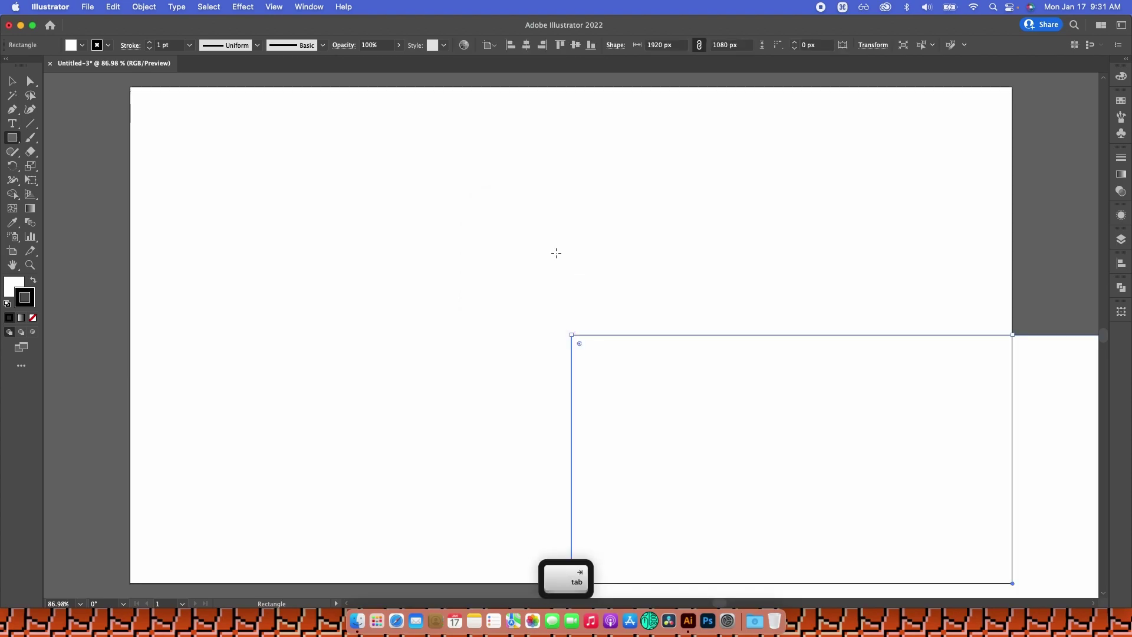
Step: Centre the rectangle horizontally and vertically relative to the artboard
click(490, 47)
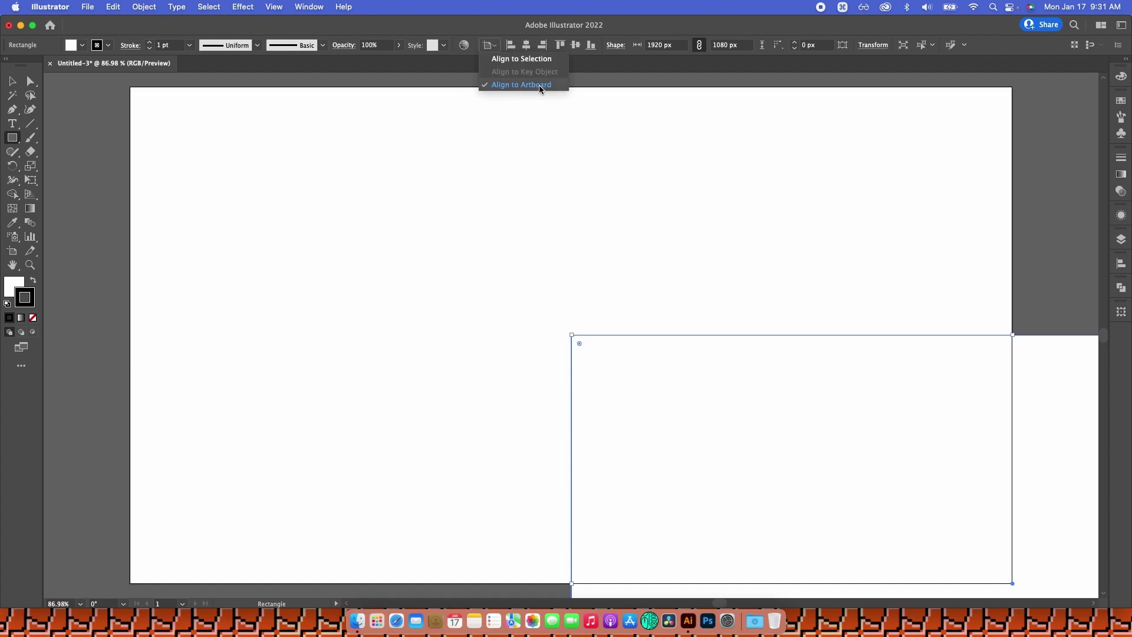
click(538, 85)
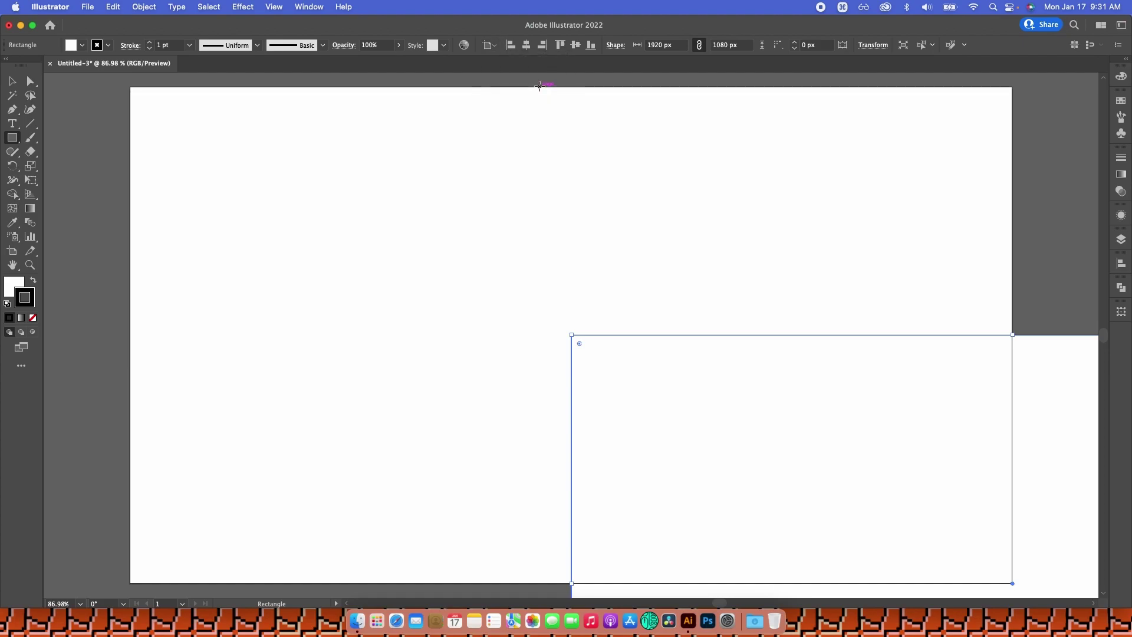
click(526, 47)
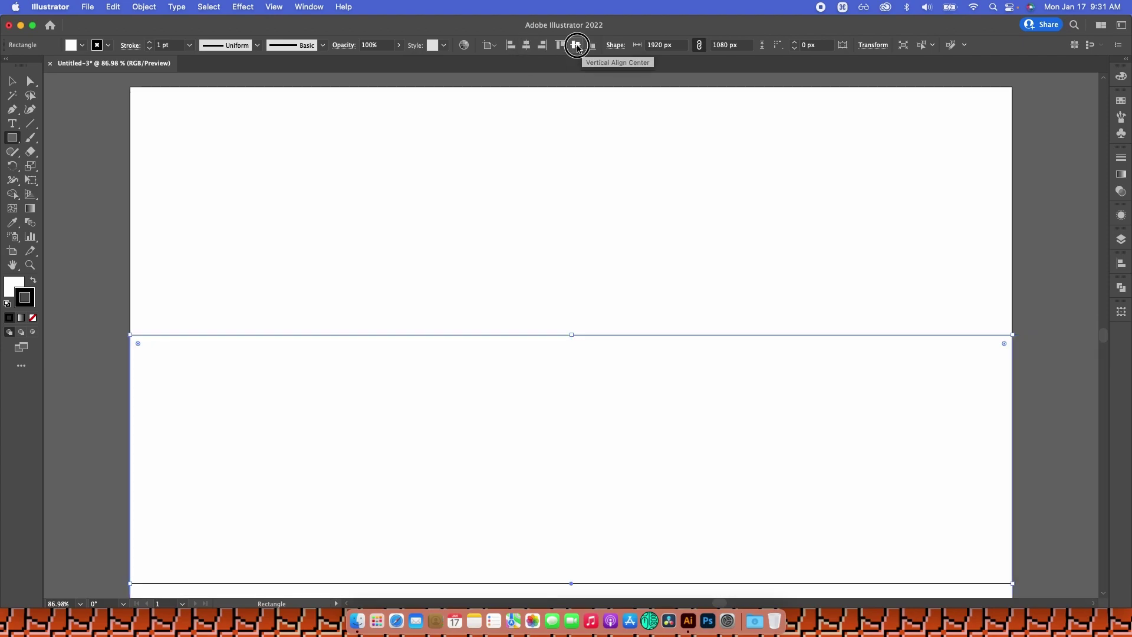
click(576, 46)
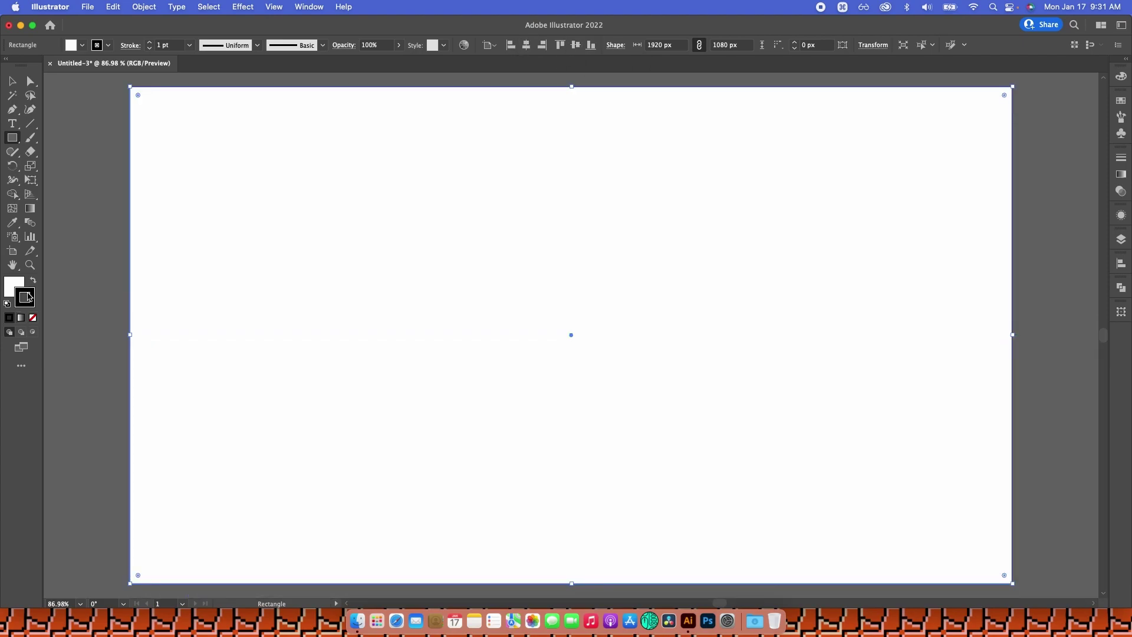
Step: Give the rectangle no stroke and a navy #001e49 fill
click(34, 319)
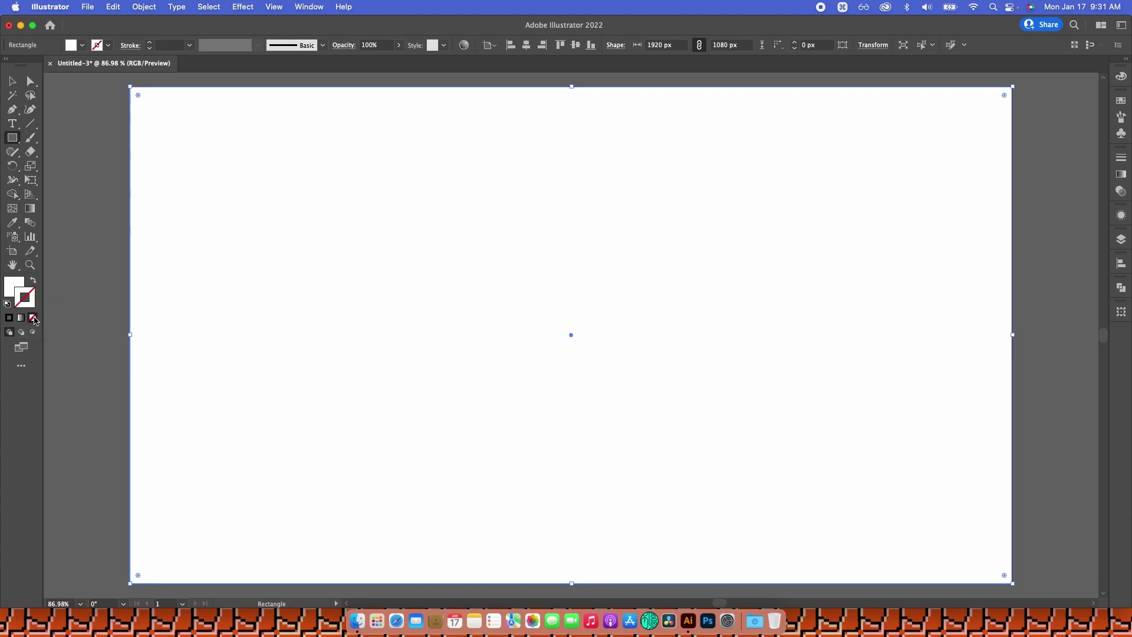
click(14, 288)
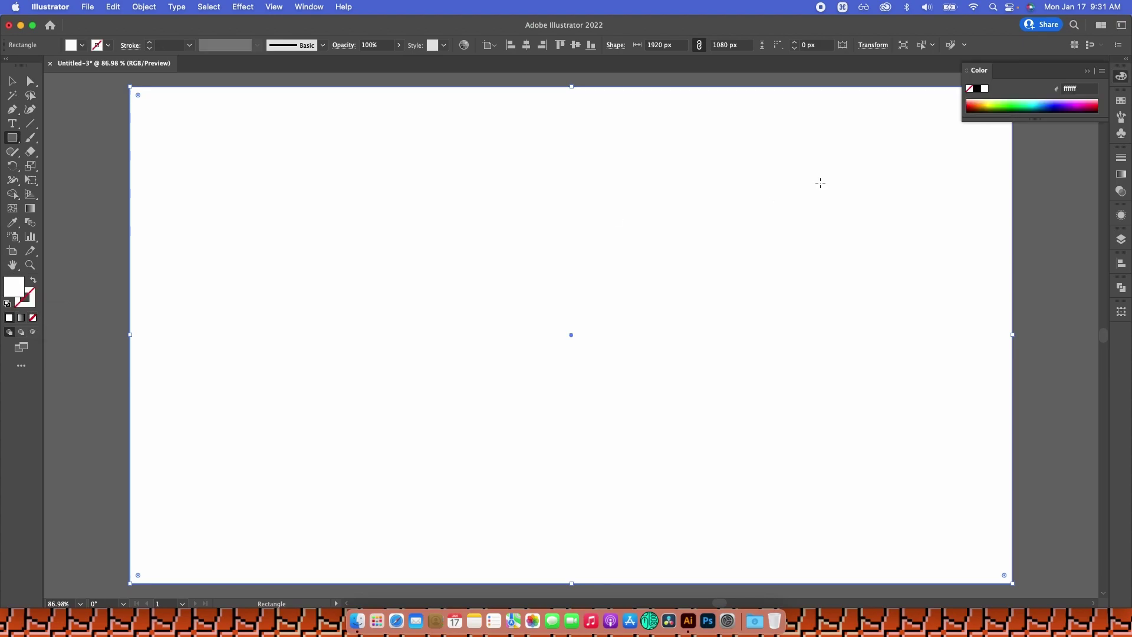
click(1087, 71)
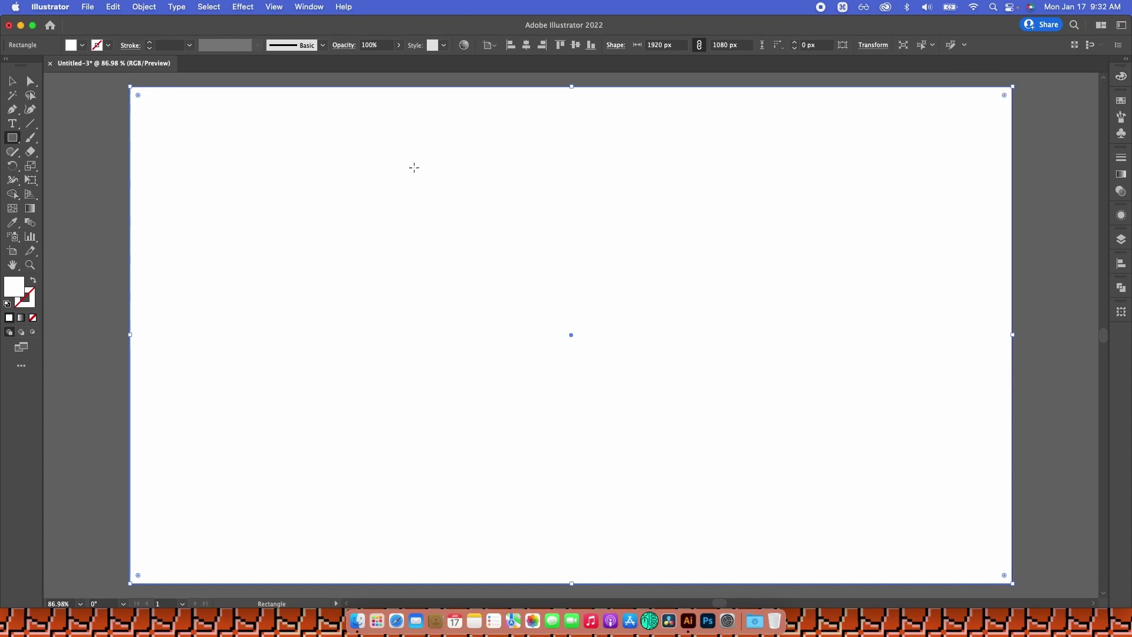
double_click(16, 291)
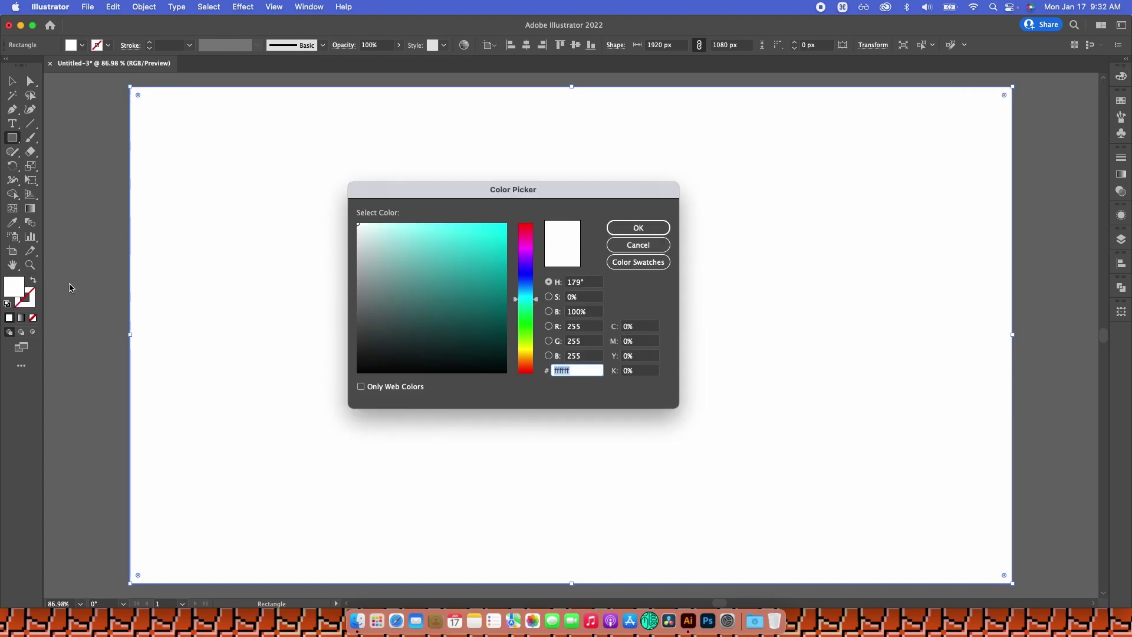
mouse_move(525, 293)
mouse_down()
mouse_move(532, 284)
mouse_move(488, 288)
mouse_move(490, 316)
mouse_move(532, 283)
mouse_move(508, 328)
mouse_up()
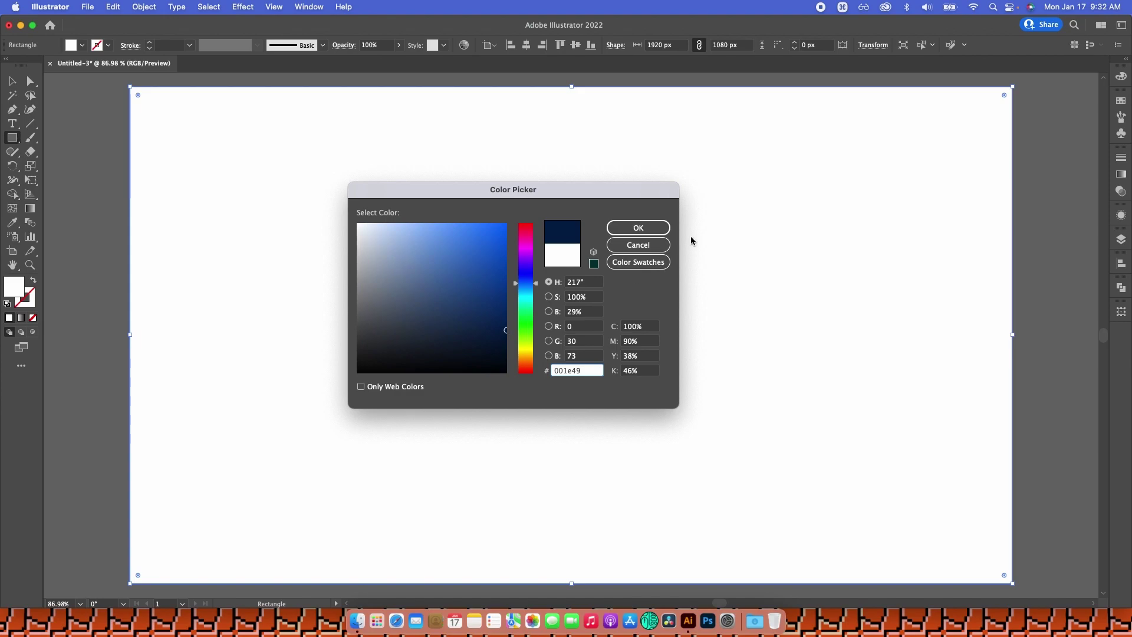
click(662, 228)
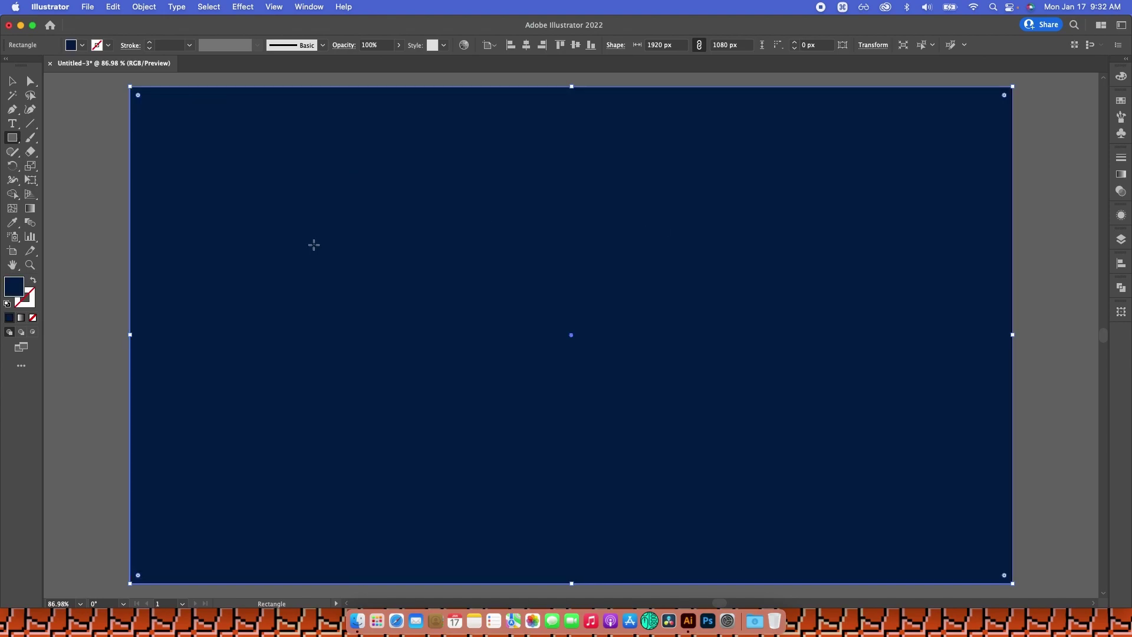
Step: Lock Layer 1 with the background and make Layer 2 the active layer
click(1121, 239)
click(989, 285)
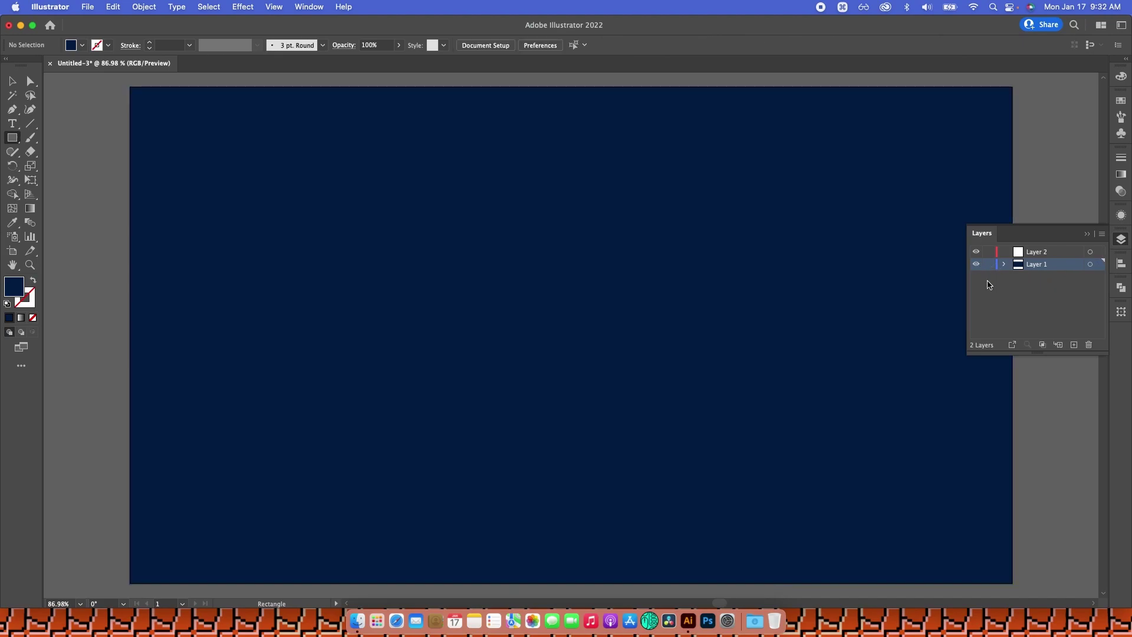
click(989, 264)
click(1048, 253)
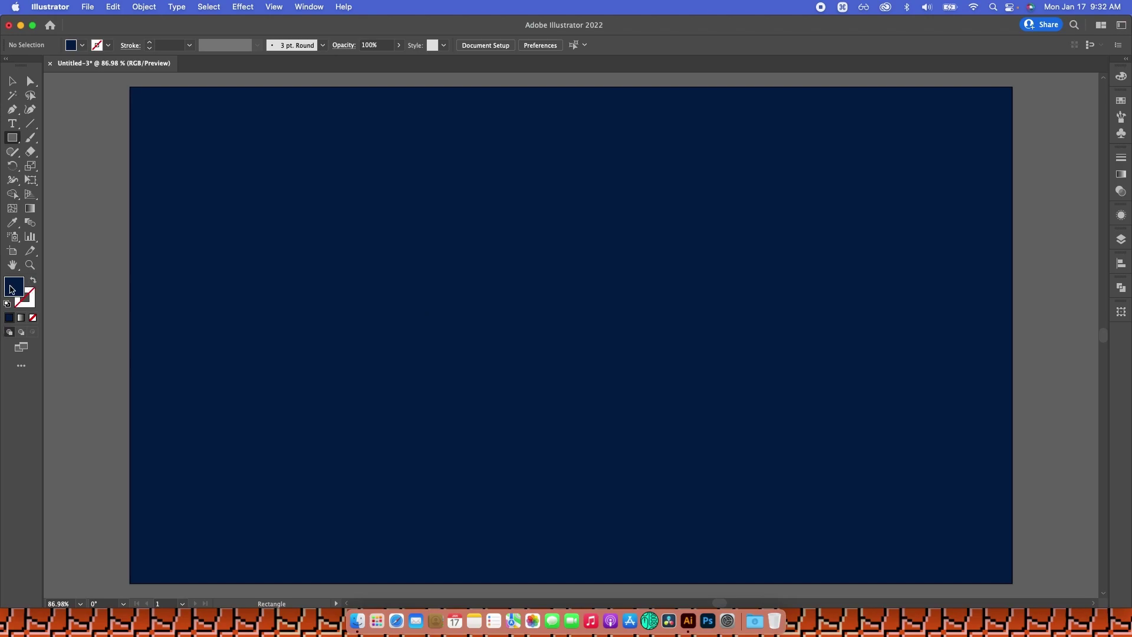
Step: Set the stroke colour to white
click(33, 280)
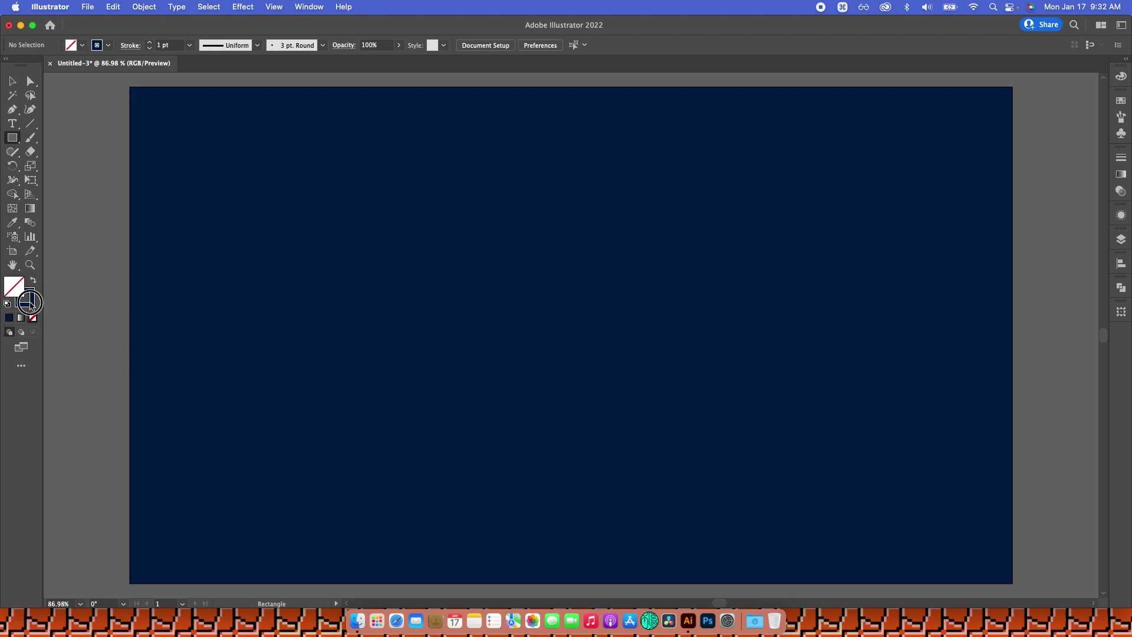
click(30, 302)
double_click(30, 304)
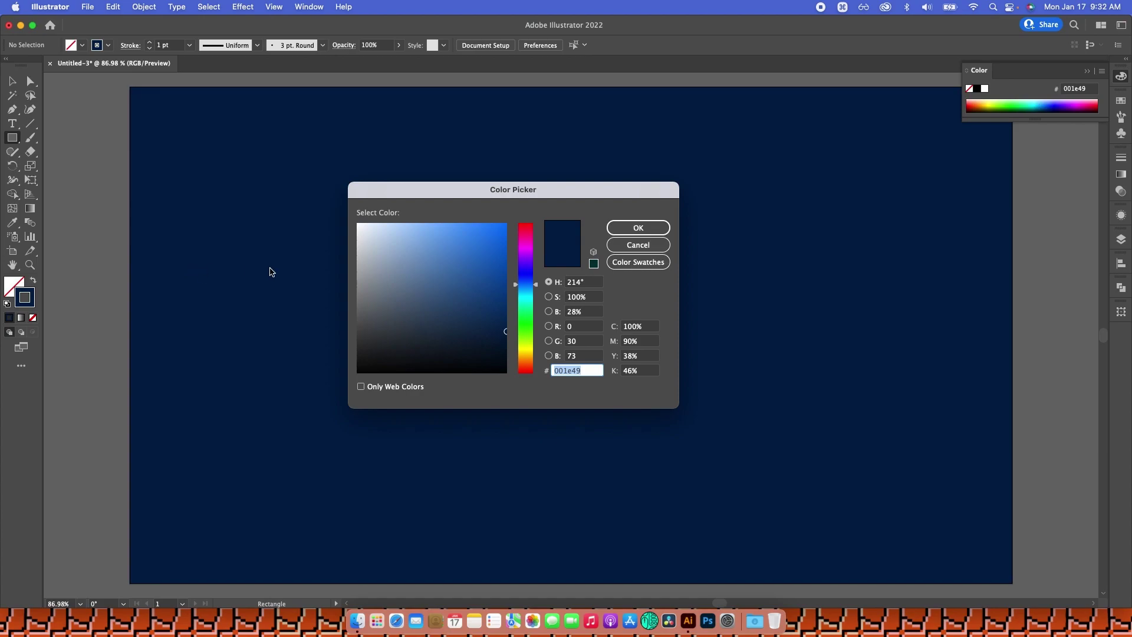
drag(389, 242, 357, 223)
click(641, 228)
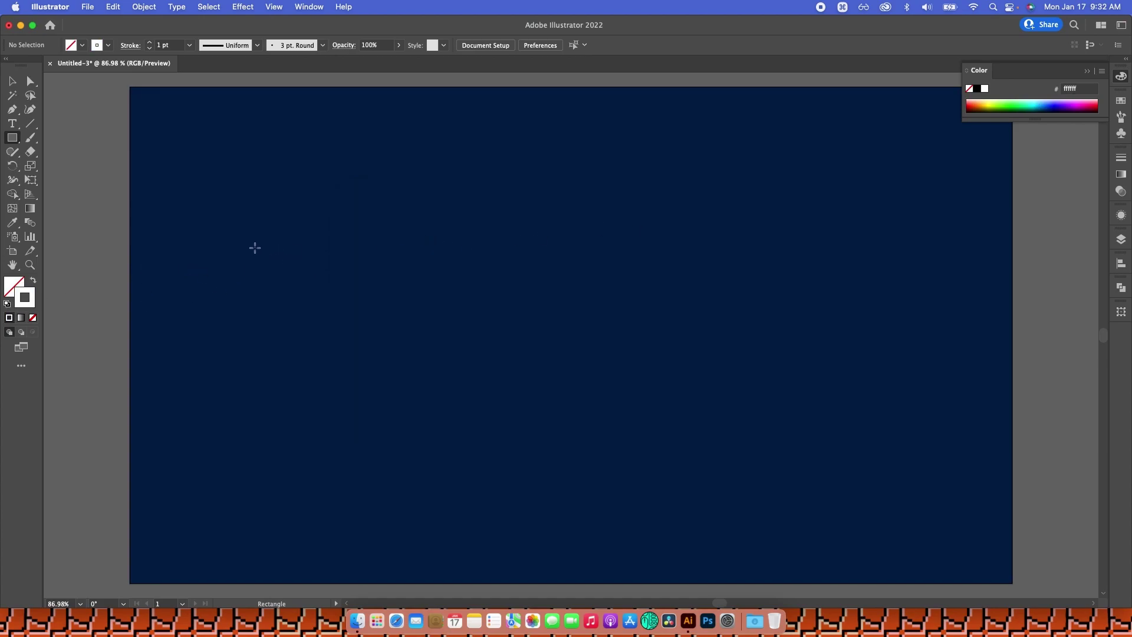
Step: Paint wavy white lines across the artboard with the Paintbrush, zoomed out to 50%, undoing false starts
key(b)
mouse_move(253, 287)
mouse_down()
mouse_move(275, 249)
mouse_move(477, 237)
mouse_move(866, 418)
mouse_up()
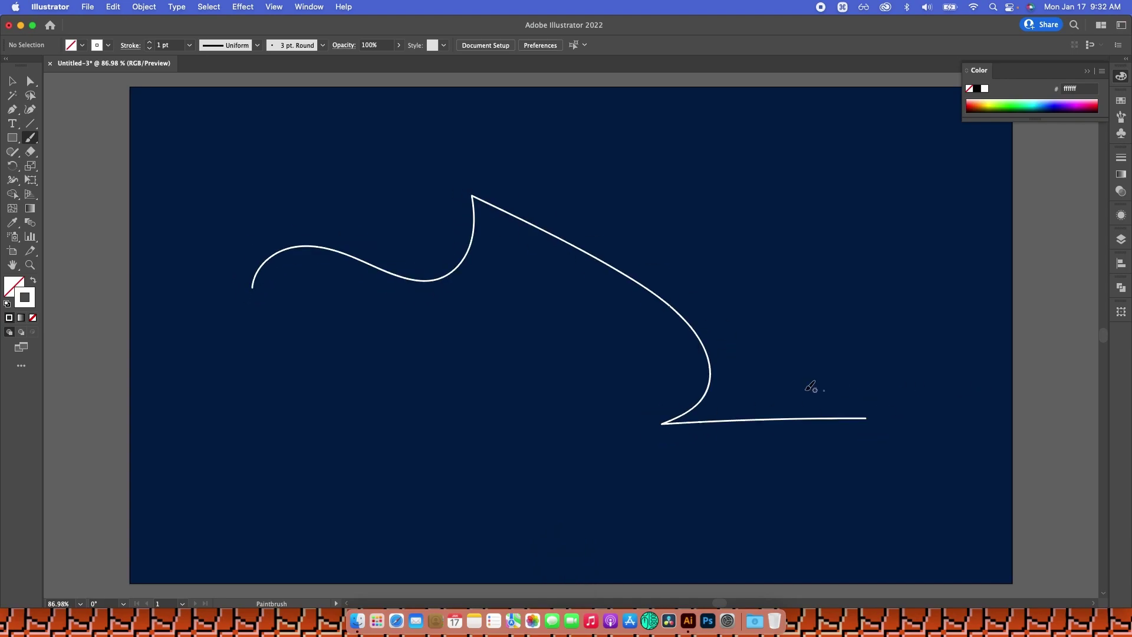
key(super+z)
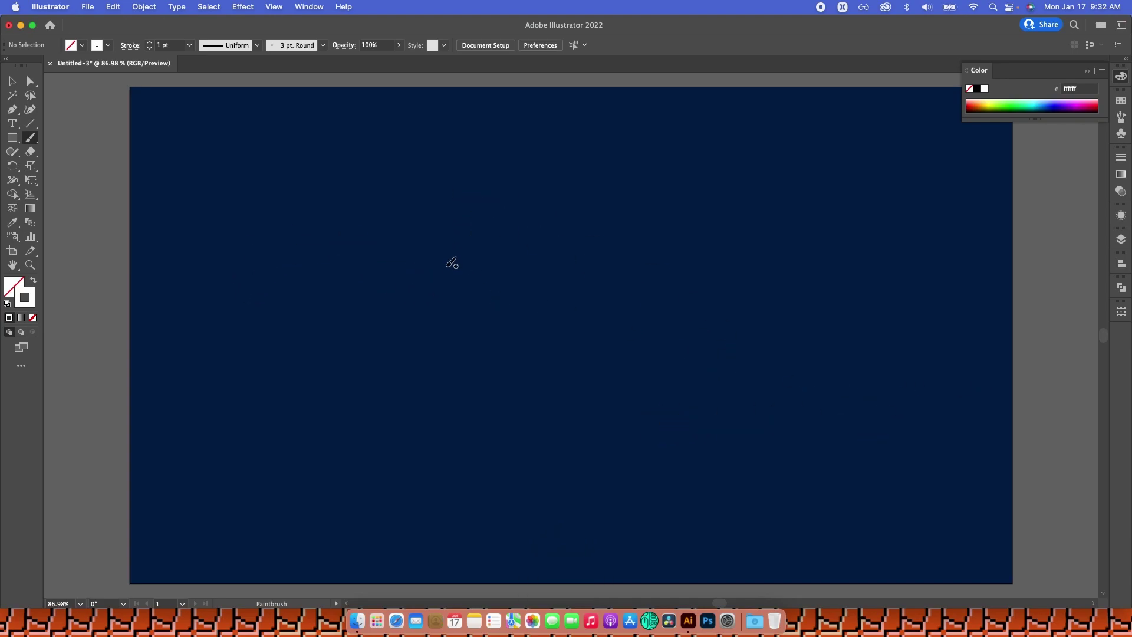
key(super+minus)
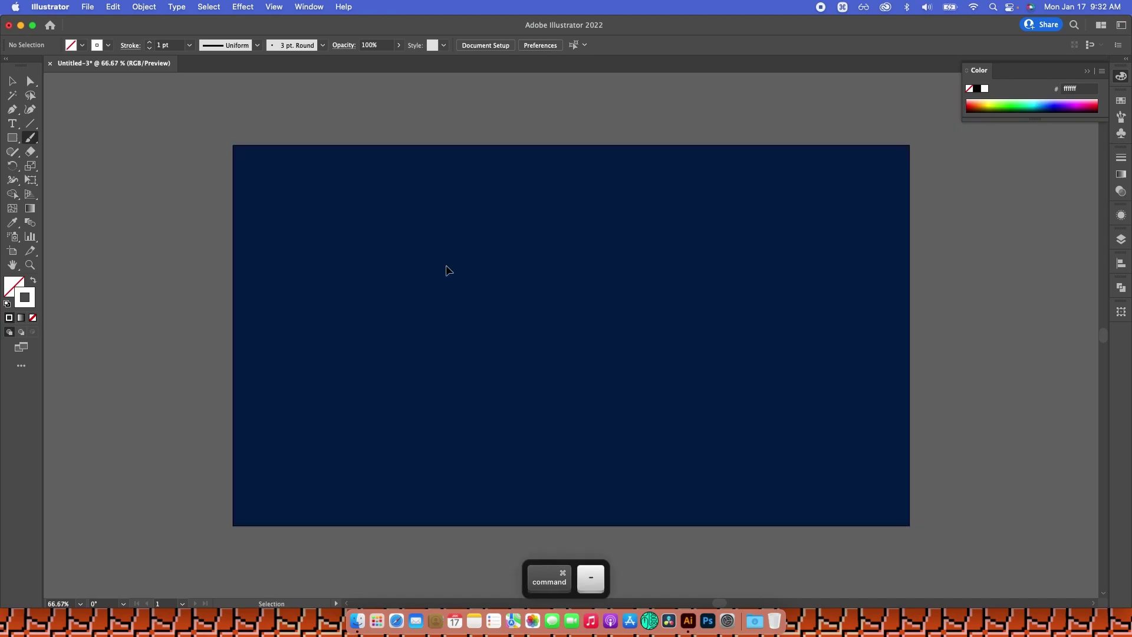
key(super+minus)
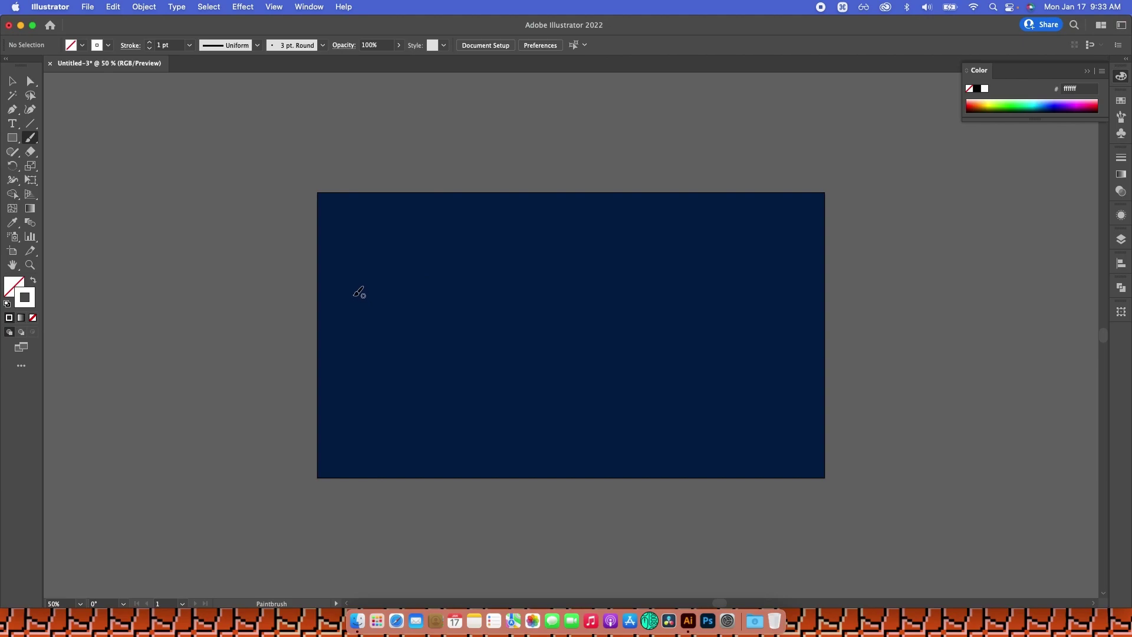
key(b)
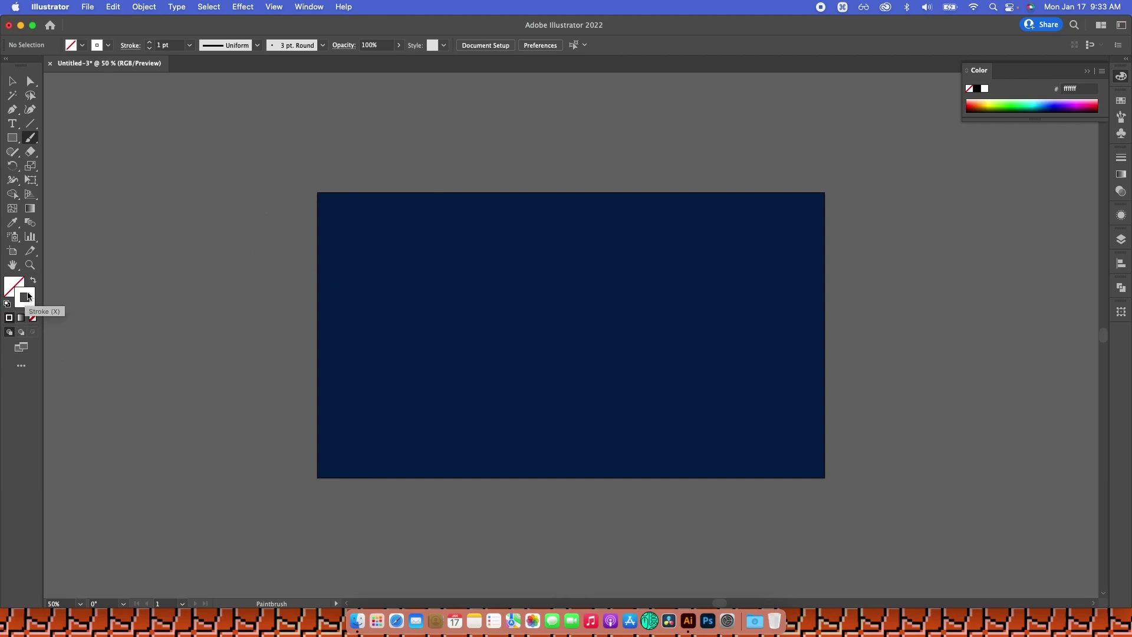
mouse_move(364, 266)
mouse_down()
mouse_move(418, 257)
mouse_move(699, 280)
mouse_up()
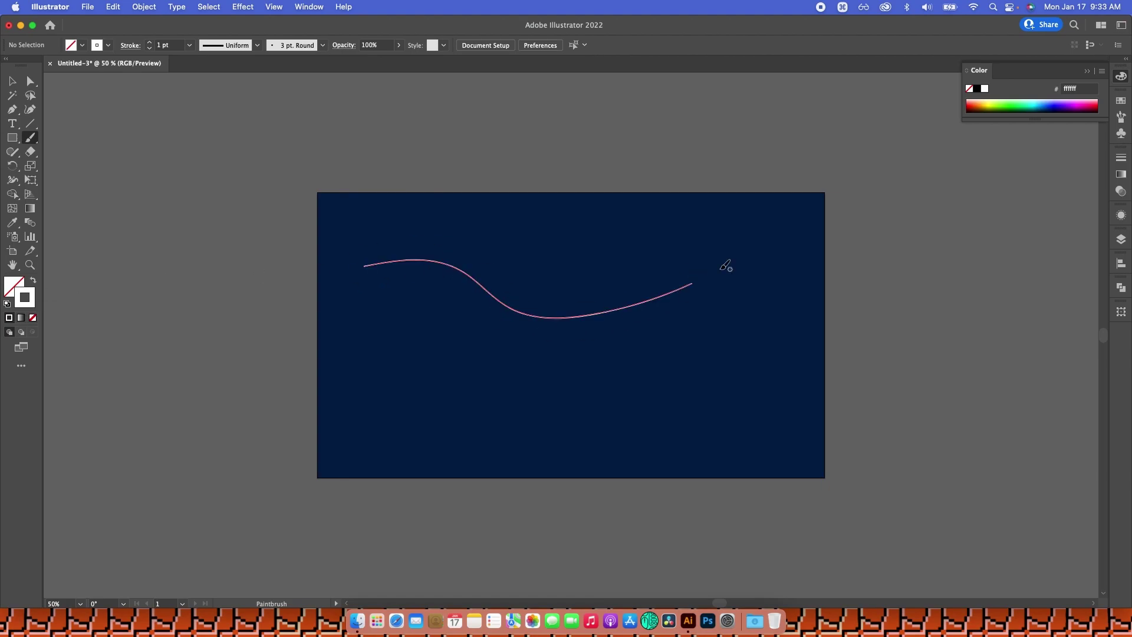
key(super+z)
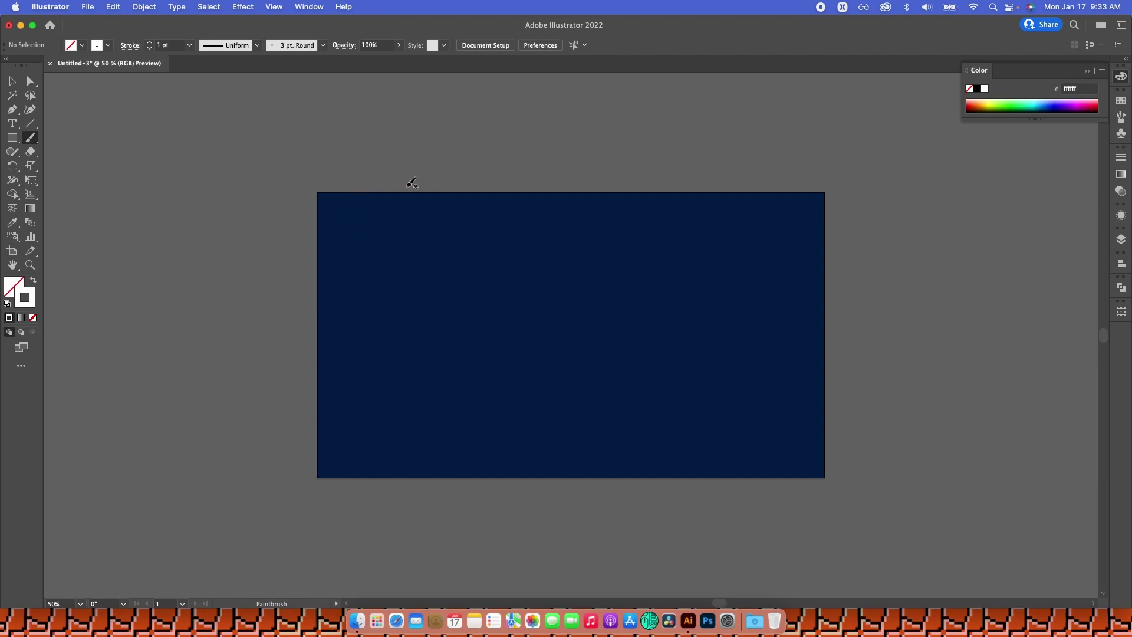
mouse_move(372, 189)
mouse_down()
mouse_move(399, 288)
mouse_move(428, 337)
mouse_move(469, 377)
mouse_move(551, 388)
mouse_move(576, 356)
mouse_move(642, 372)
mouse_move(656, 320)
mouse_move(744, 331)
mouse_move(750, 305)
mouse_move(796, 292)
mouse_move(864, 238)
mouse_up()
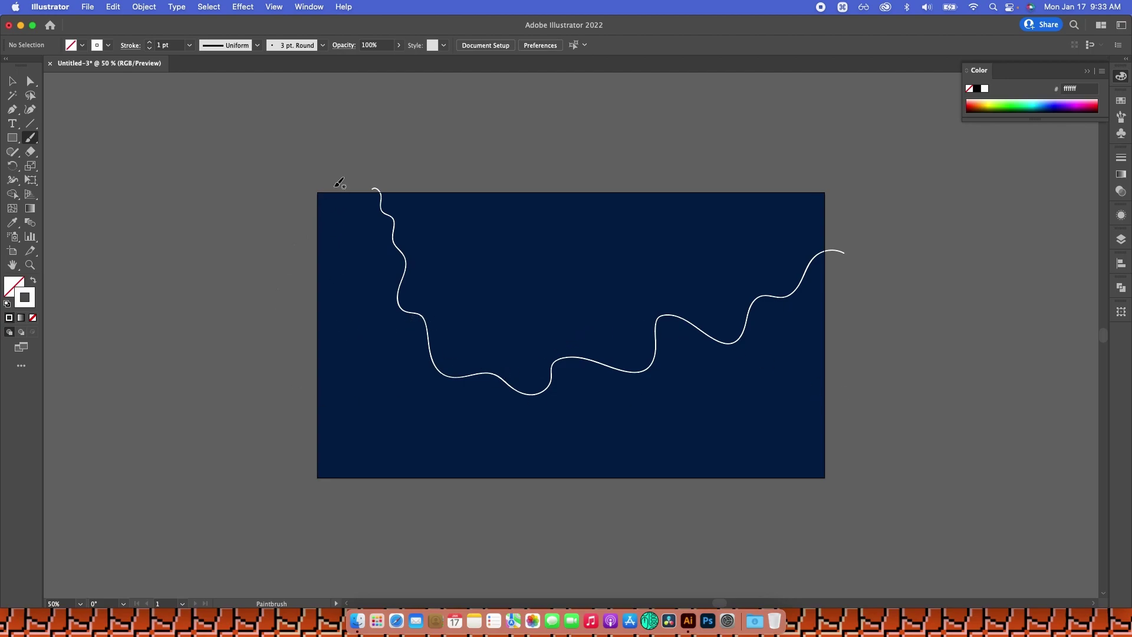
mouse_move(308, 219)
mouse_down()
mouse_move(385, 356)
mouse_move(456, 367)
mouse_move(514, 308)
mouse_move(622, 402)
mouse_move(667, 399)
mouse_move(718, 252)
mouse_move(783, 246)
mouse_move(833, 211)
mouse_up()
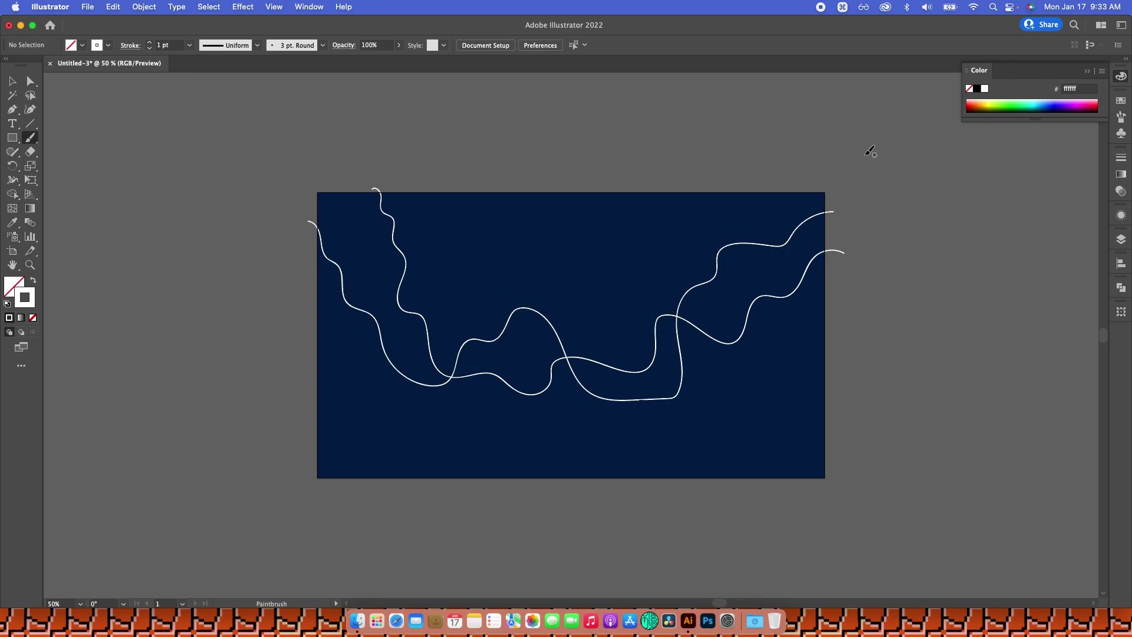
Step: Select both wavy lines with the Selection tool
key(v)
drag(570, 231, 662, 479)
drag(513, 223, 548, 467)
Step: Set Blend Options to 8 Specified Steps and make the blend of the two lines
click(144, 6)
mouse_move(168, 365)
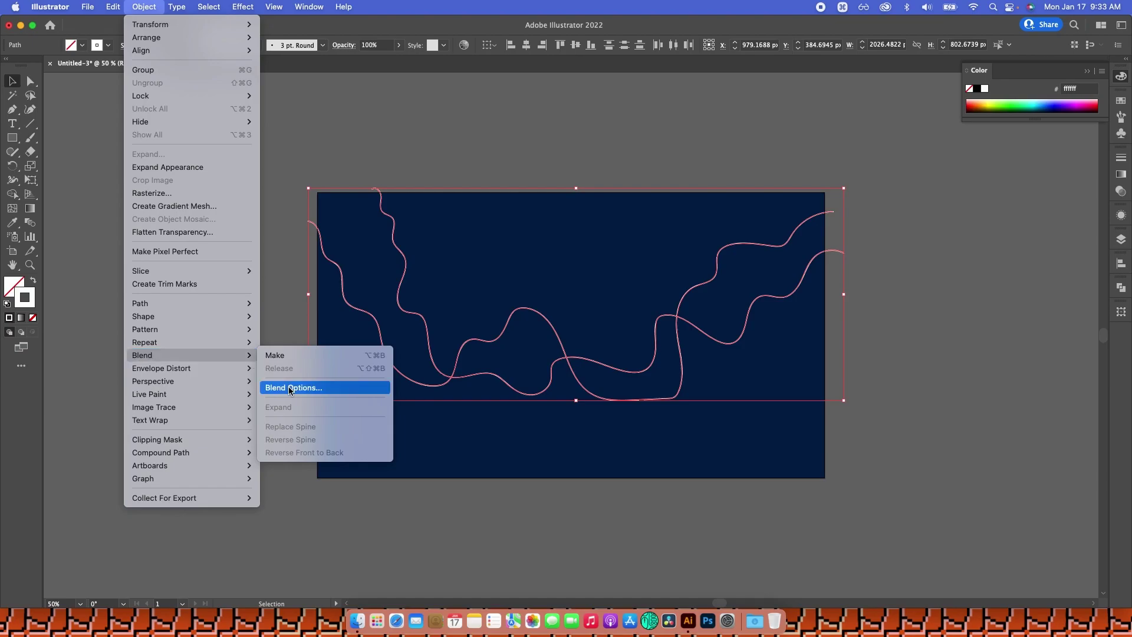
click(291, 388)
click(620, 108)
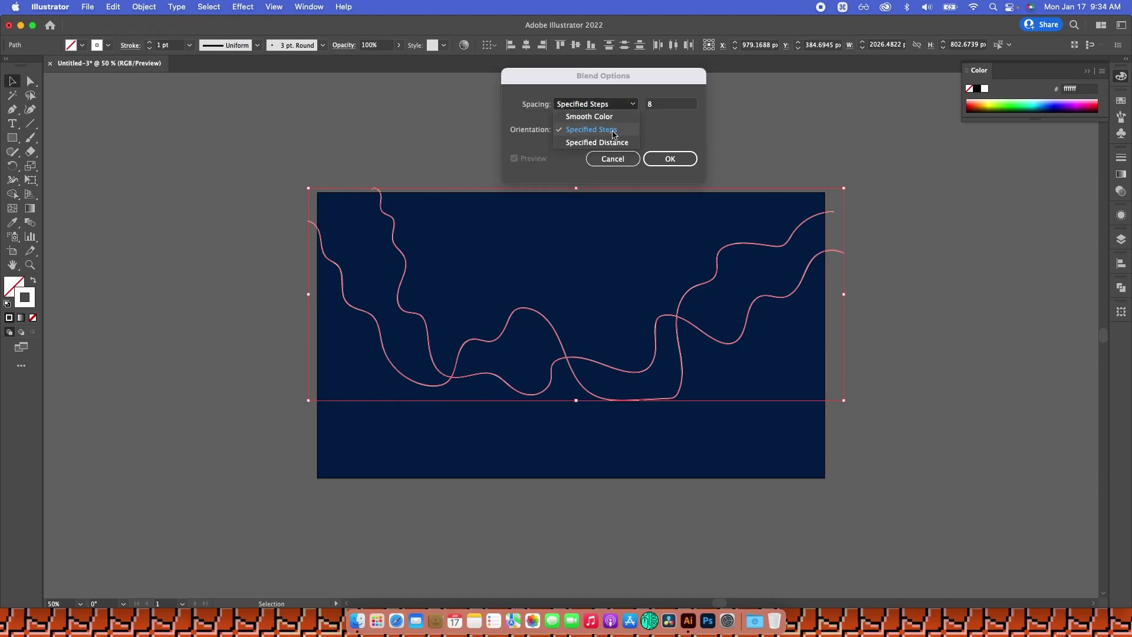
click(610, 128)
click(662, 162)
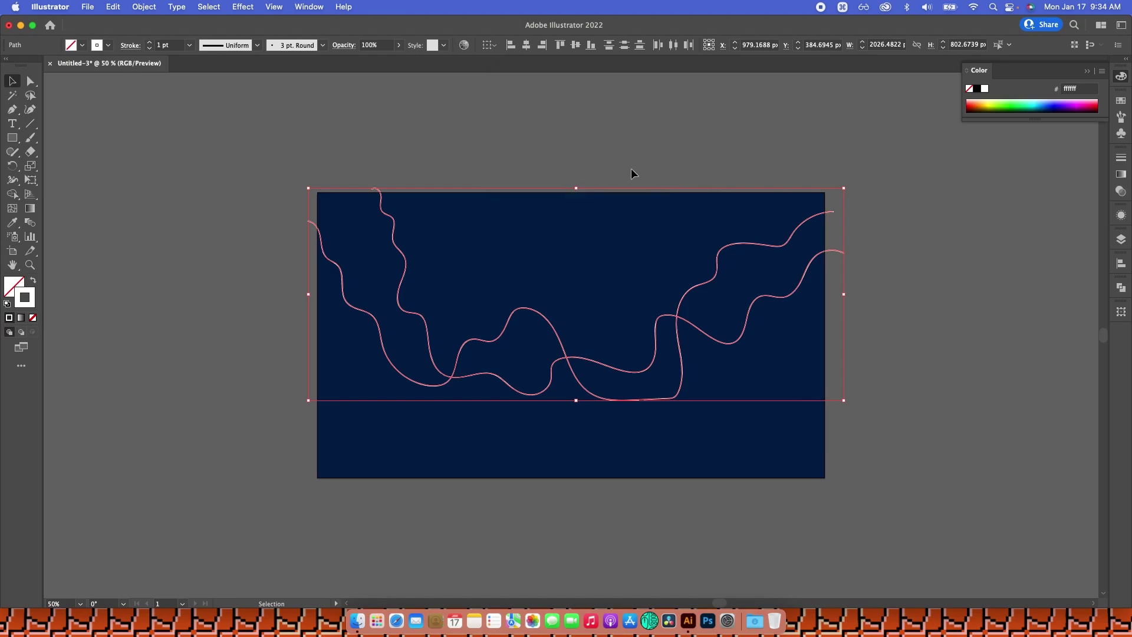
click(144, 7)
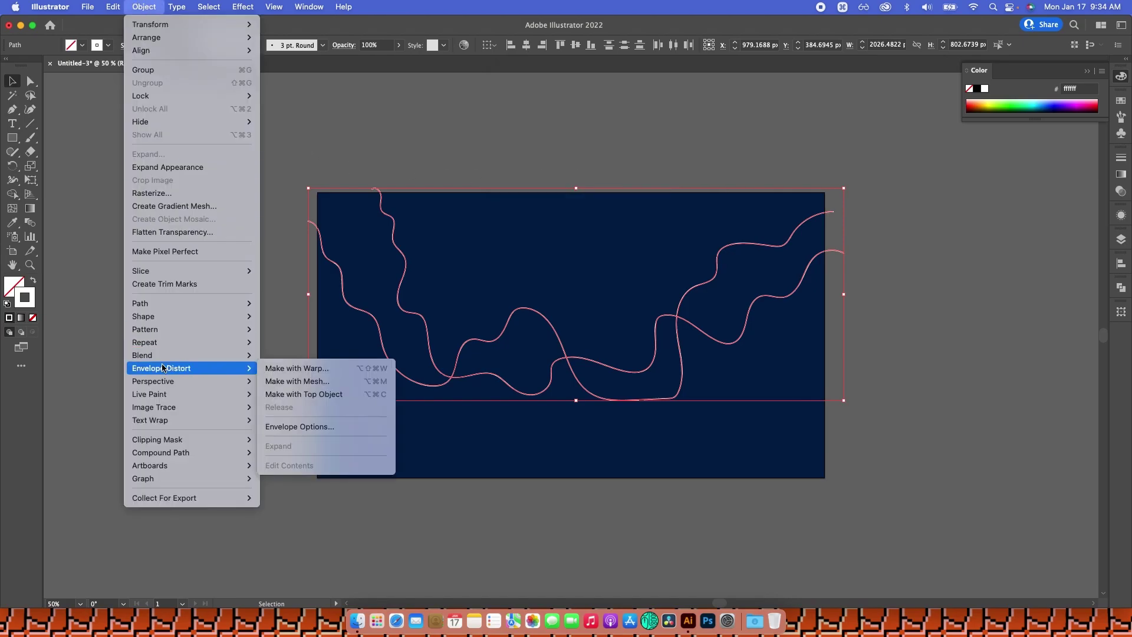
mouse_move(224, 355)
click(276, 354)
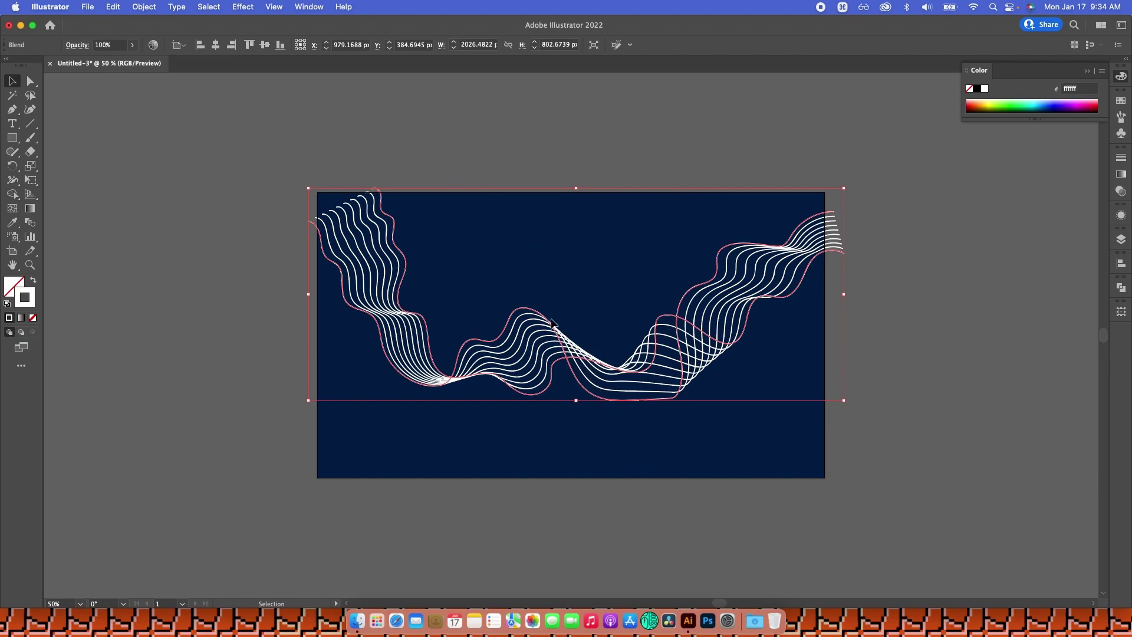
Step: Nudge the blended ribbon down about 60 px and give its stroke a white-to-black gradient
drag(545, 319, 545, 343)
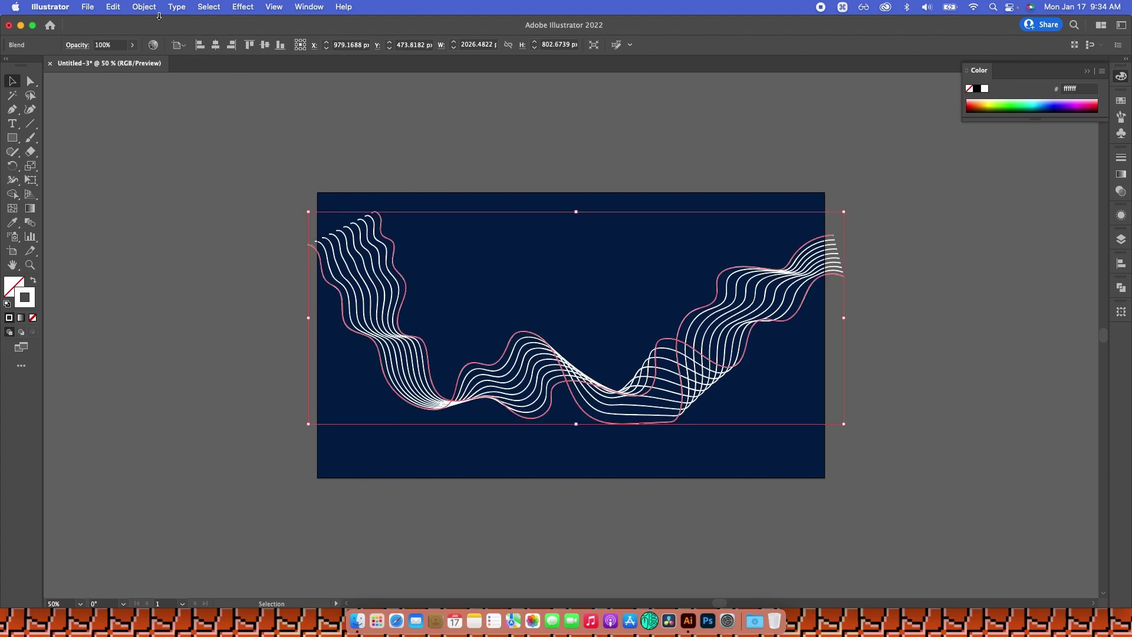
click(21, 319)
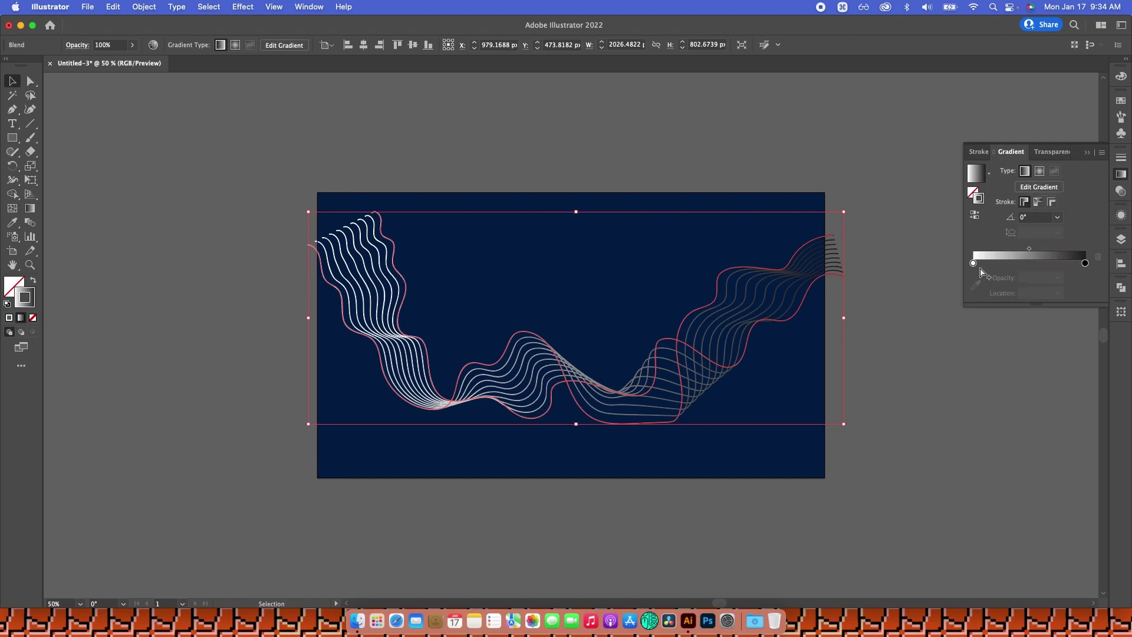
Step: Add two stops to the gradient and colour the left stop red from Swatches
click(1010, 264)
click(1051, 264)
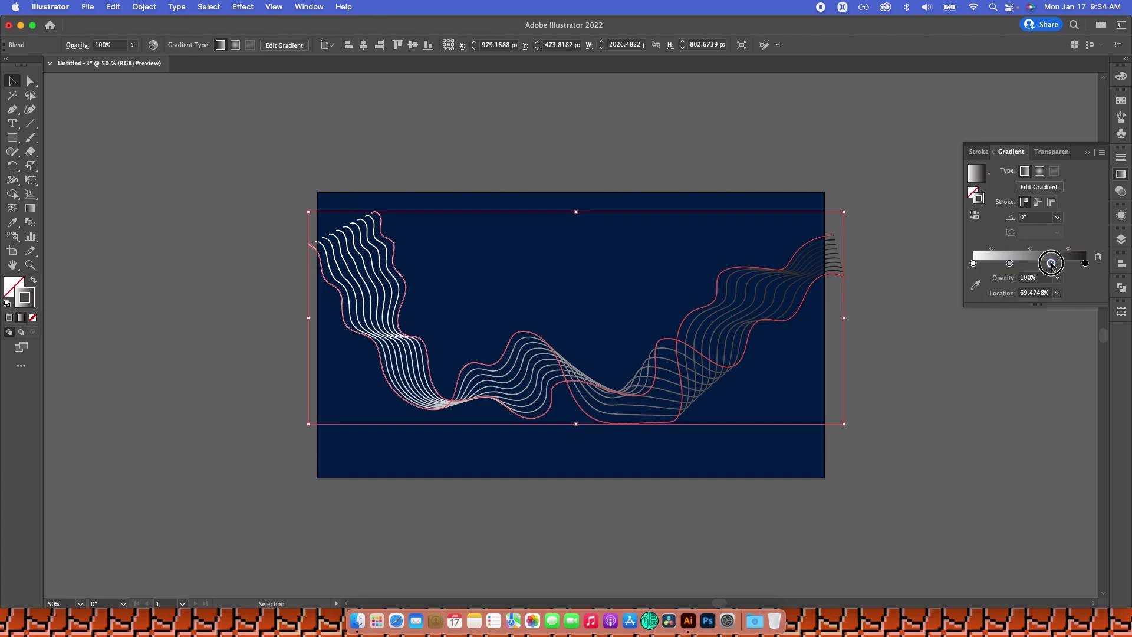
double_click(973, 264)
click(933, 327)
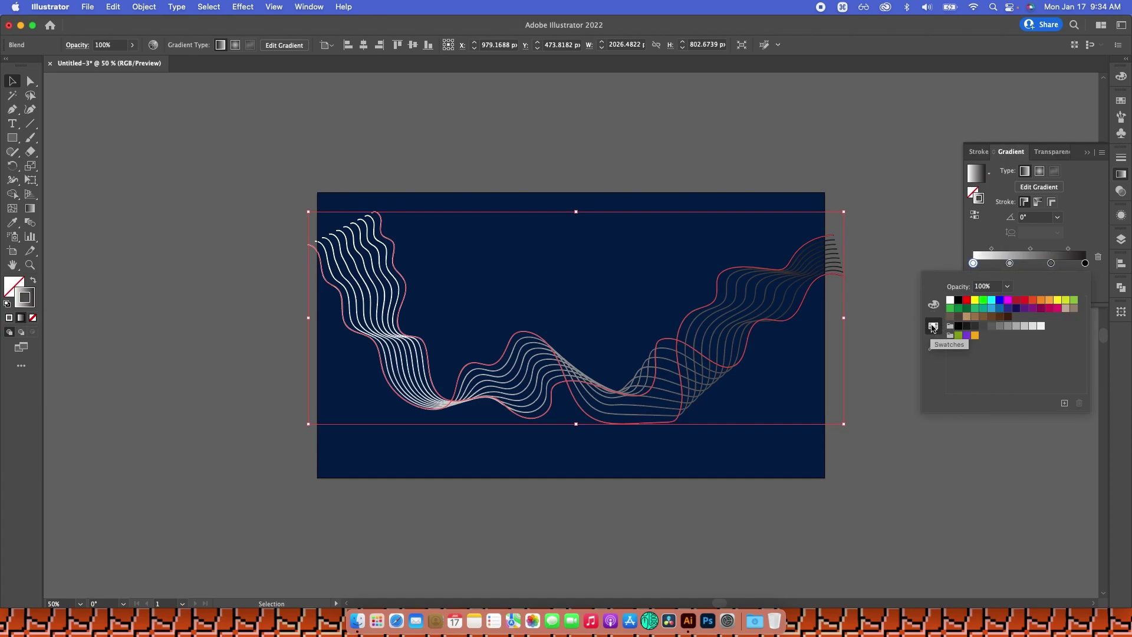
click(1015, 304)
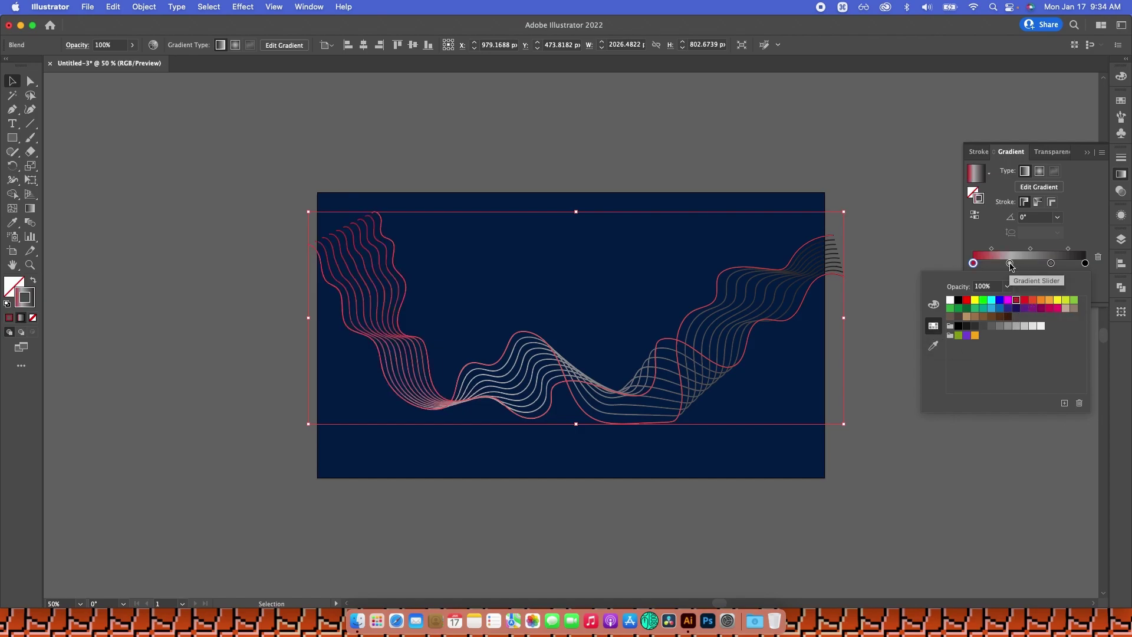
Step: Colour the middle stops orange and yellow and the end stop cyan
click(1009, 263)
double_click(1010, 264)
click(1049, 303)
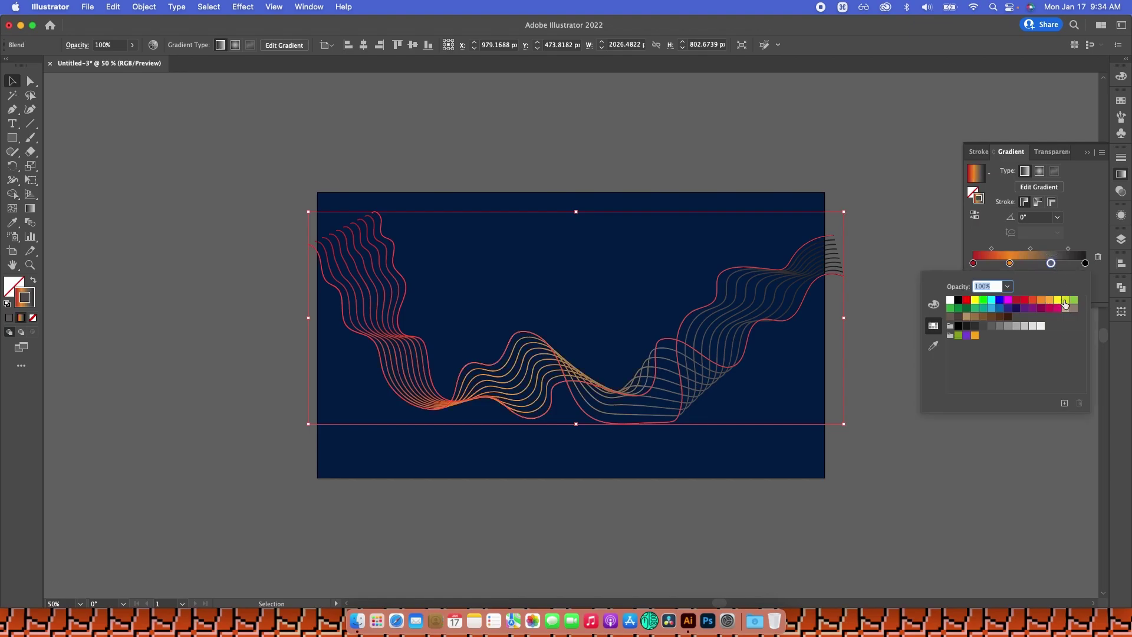
click(1057, 302)
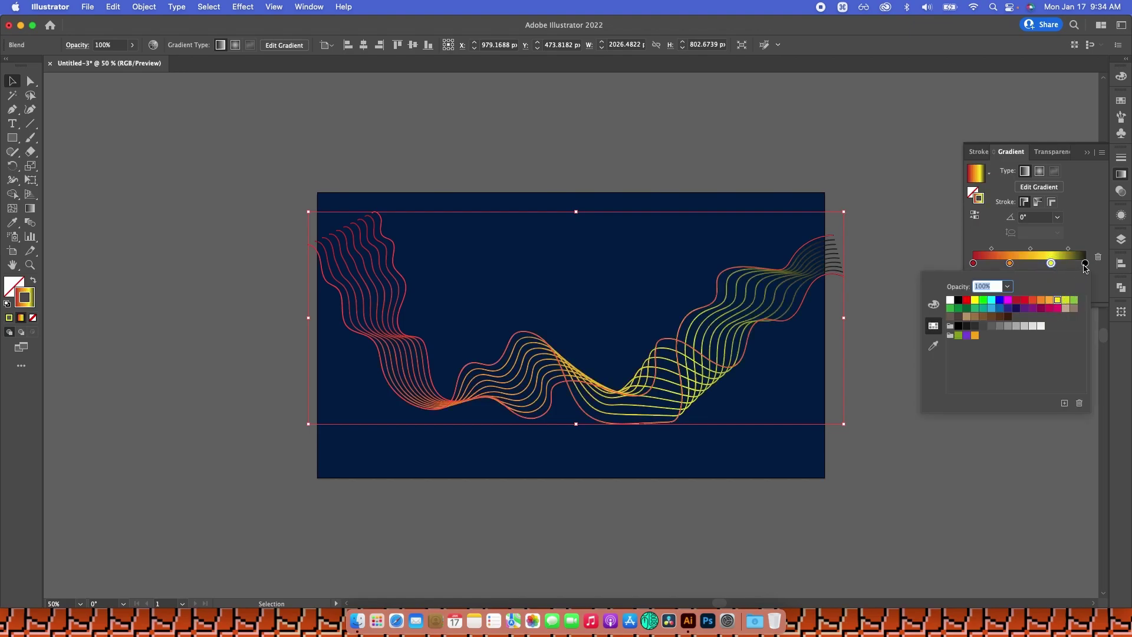
click(1084, 263)
double_click(1085, 265)
click(991, 300)
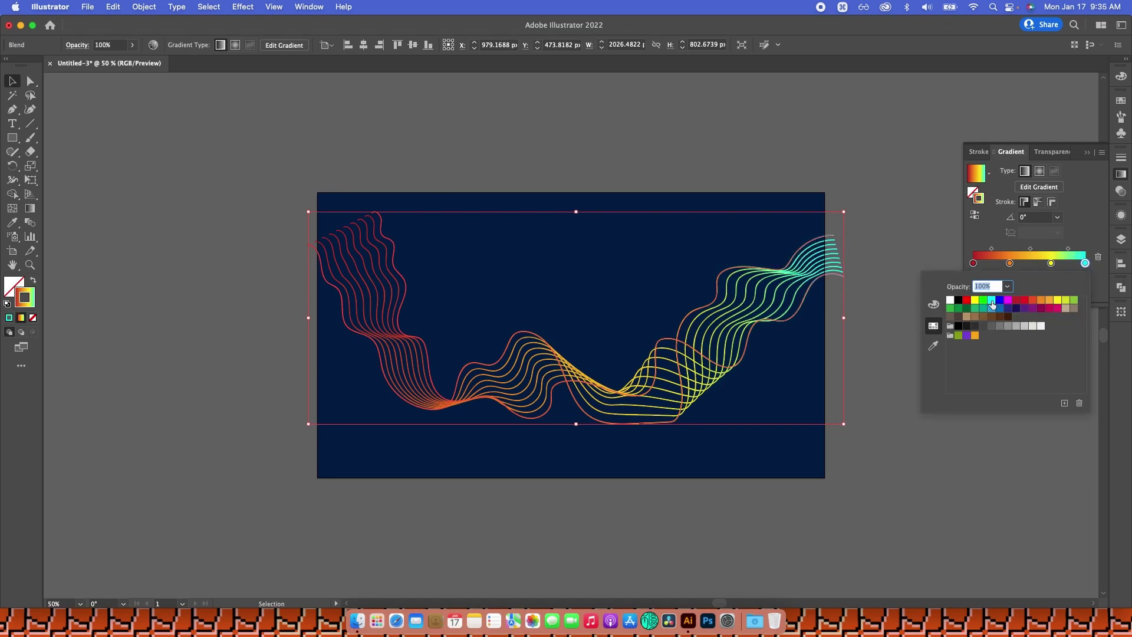
Step: Move the yellow stop to 63.4679% and collapse the Gradient panel
click(1050, 263)
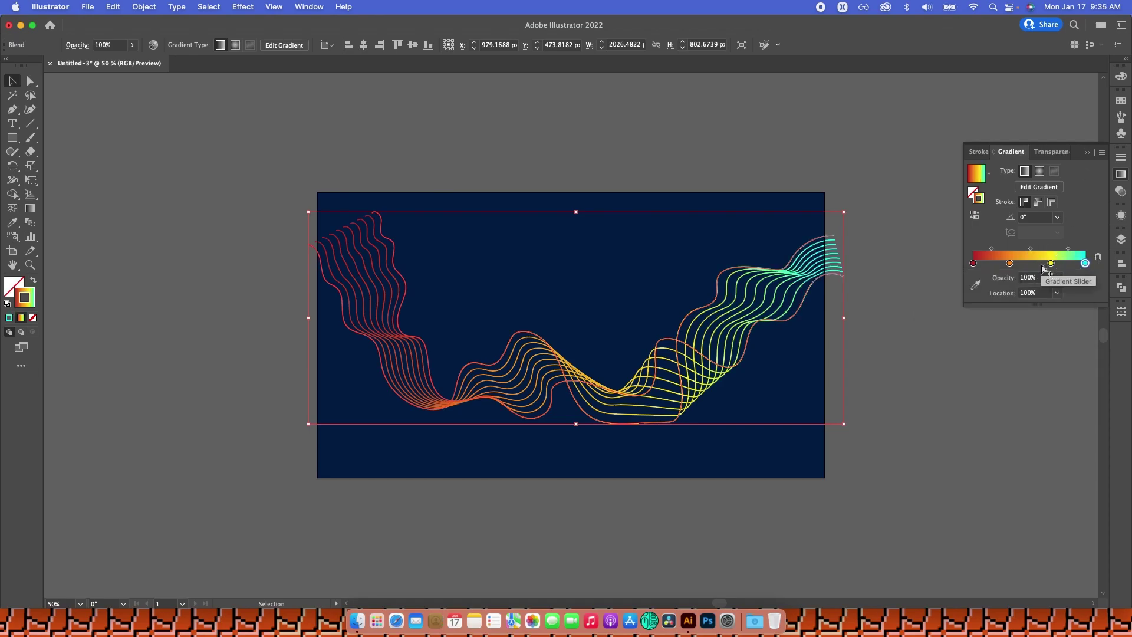
drag(1050, 264, 1044, 265)
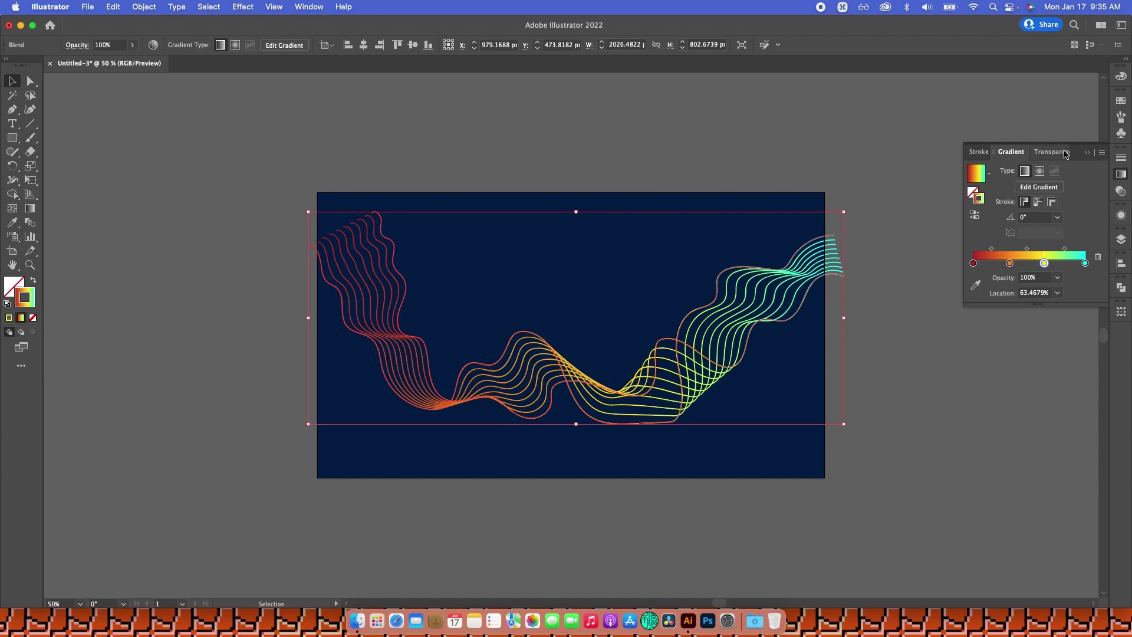
click(1089, 153)
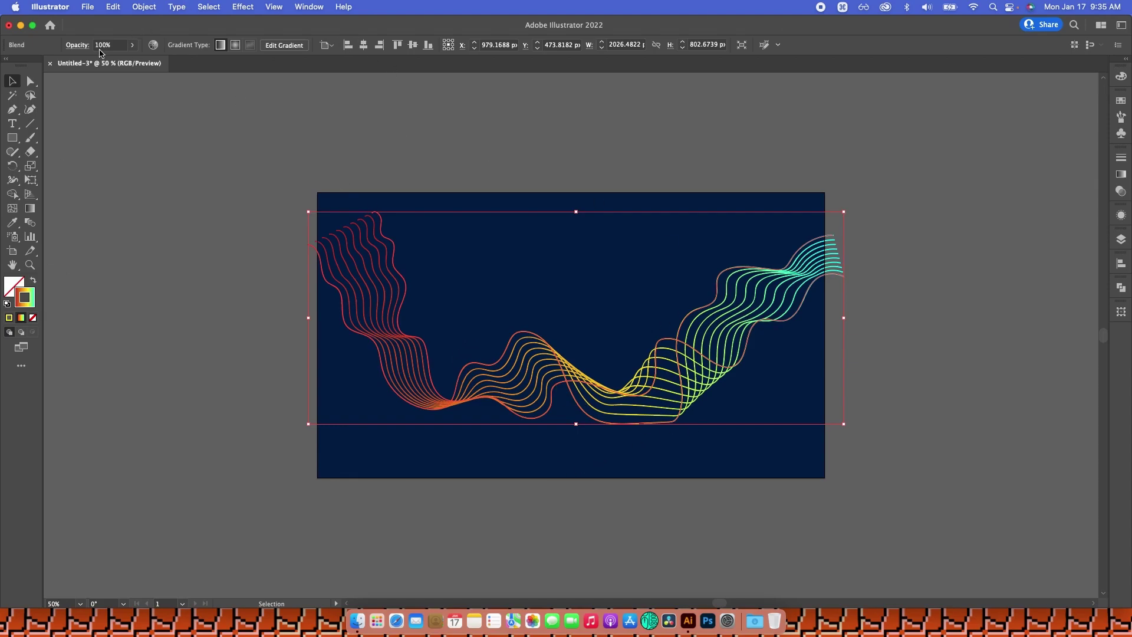
Step: Change the blend's Specified Steps from 8 to 15 in Blend Options
click(141, 6)
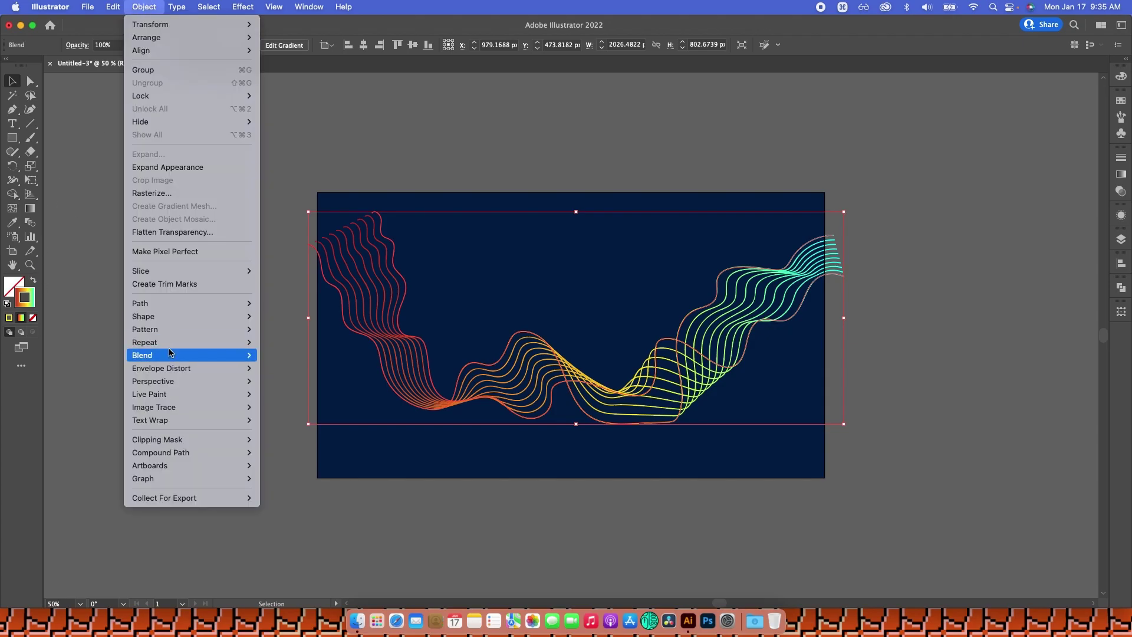
mouse_move(193, 354)
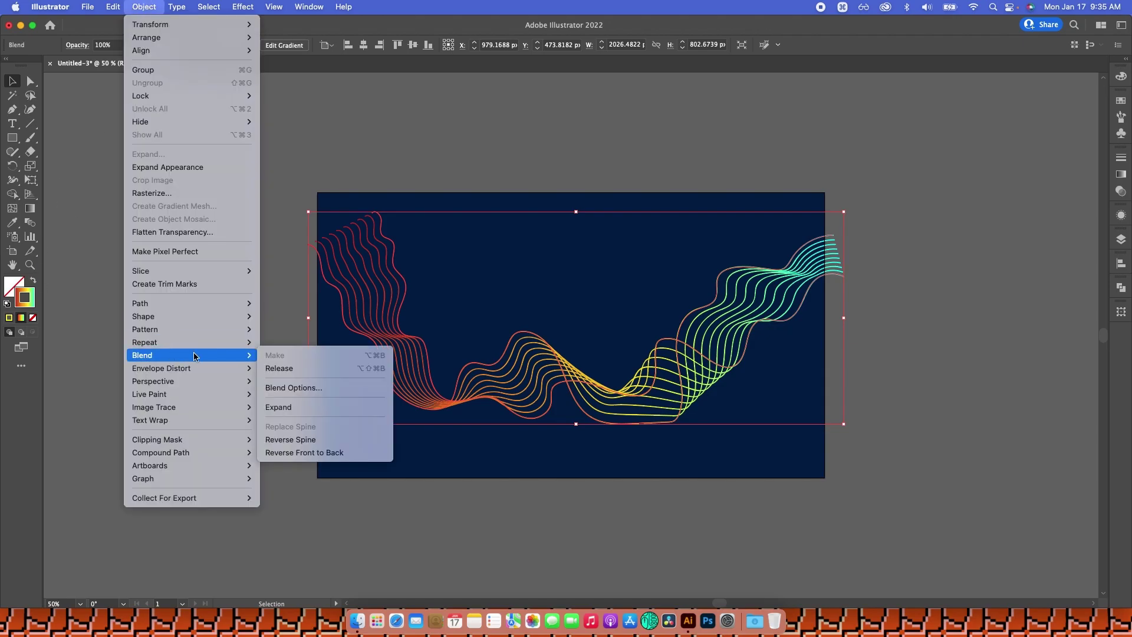
click(299, 390)
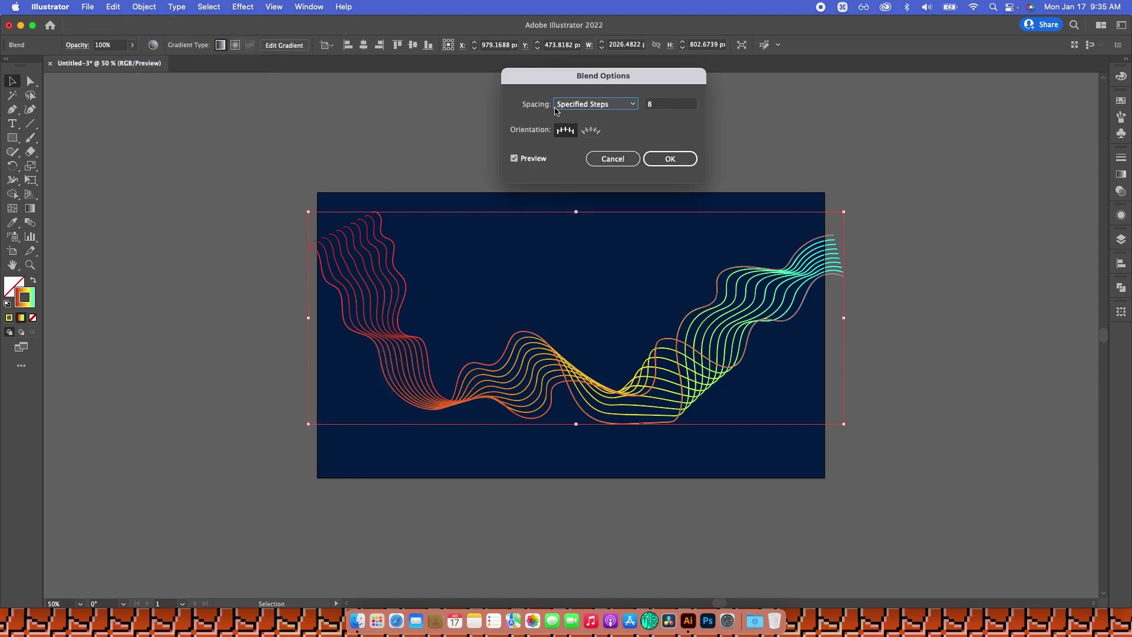
click(664, 105)
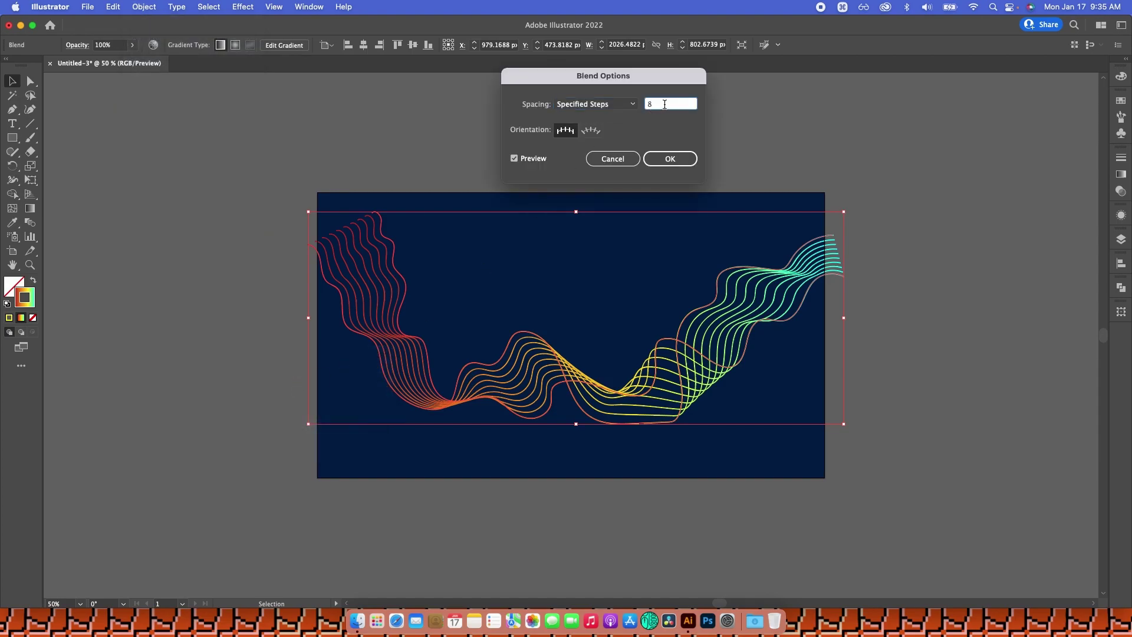
key(BackSpace)
text(15)
key(Tab)
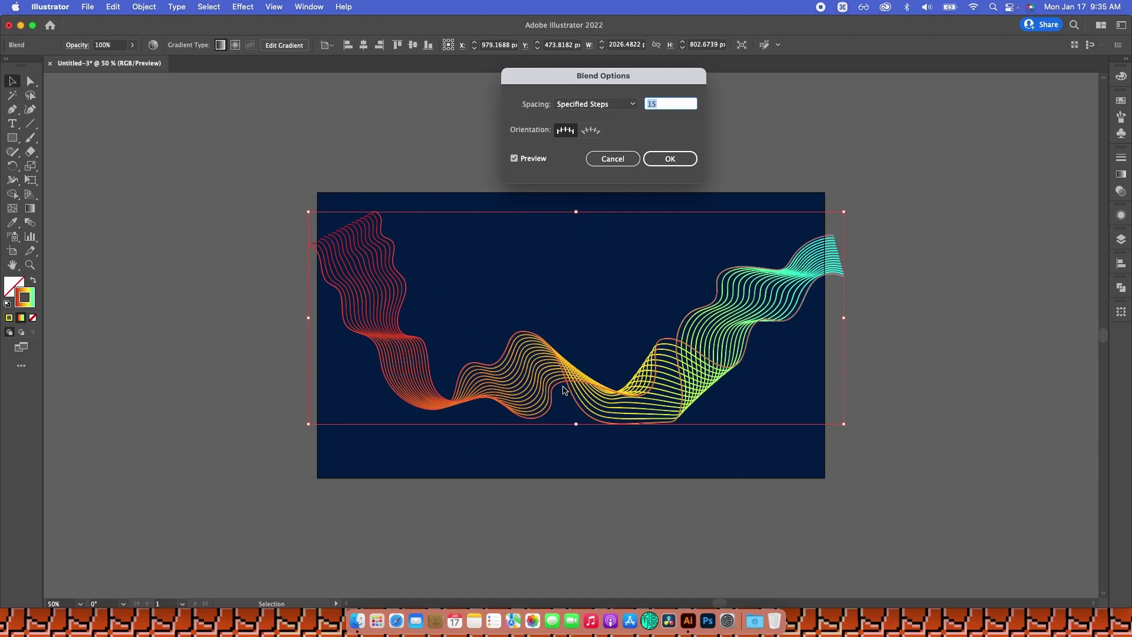
click(664, 160)
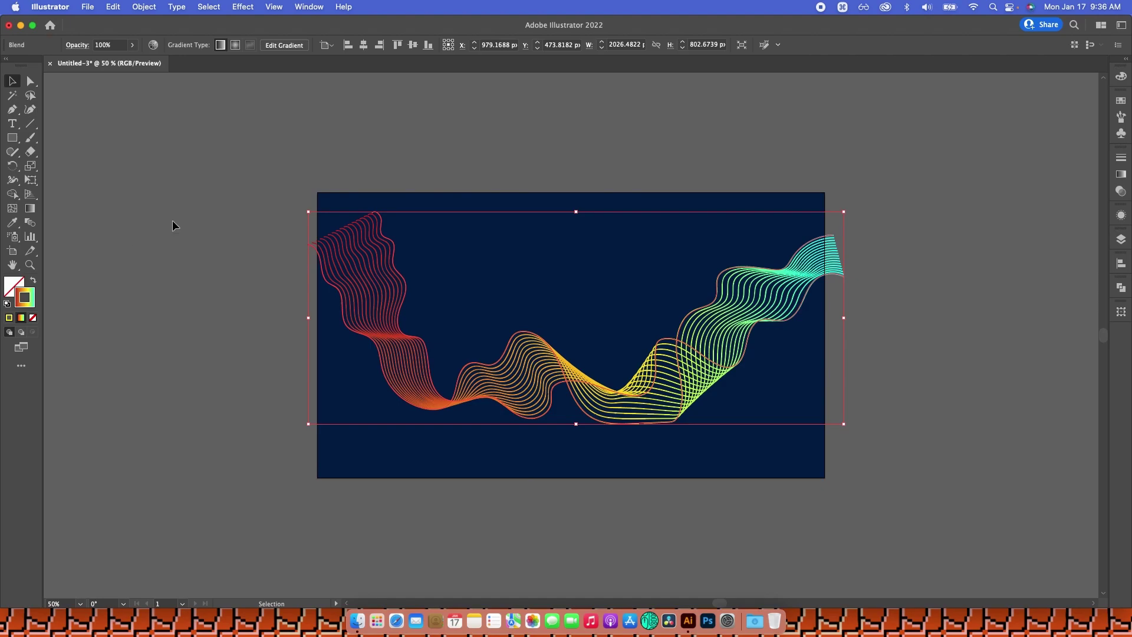
Step: Reopen Blend Options and re-enter 15 as the step count before accepting
click(145, 6)
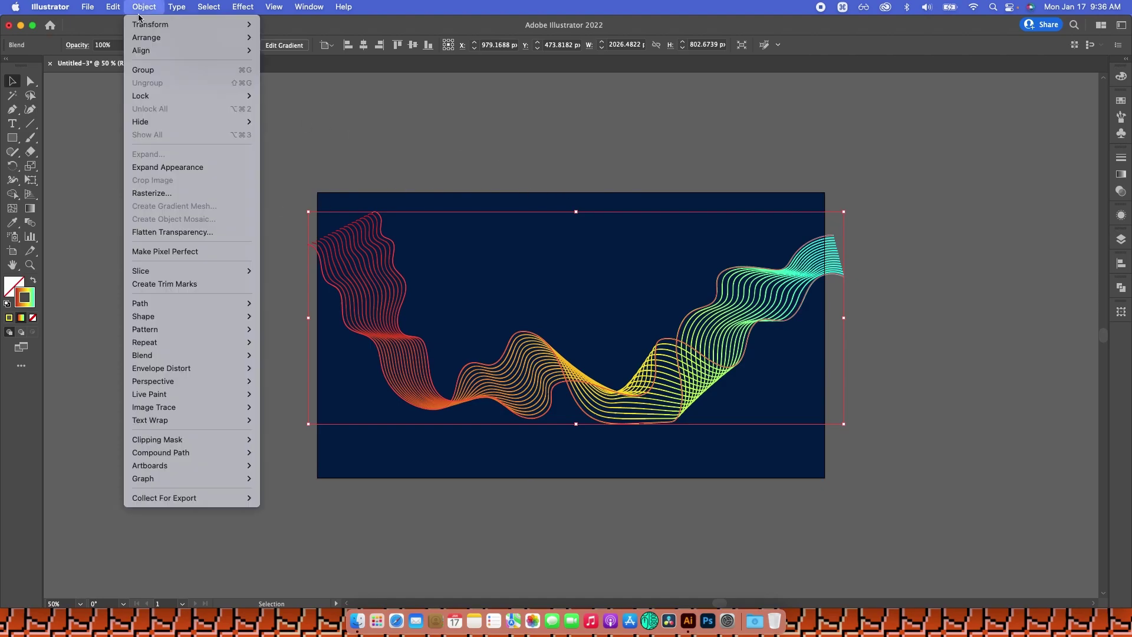
mouse_move(242, 355)
click(292, 387)
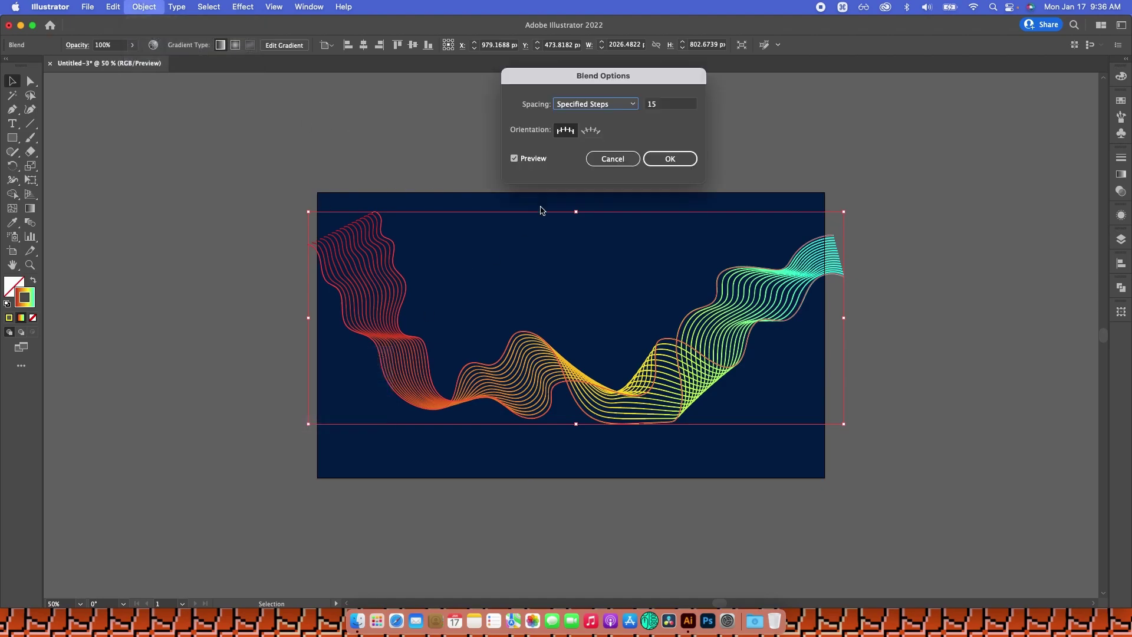
key(Down)
key(Down)
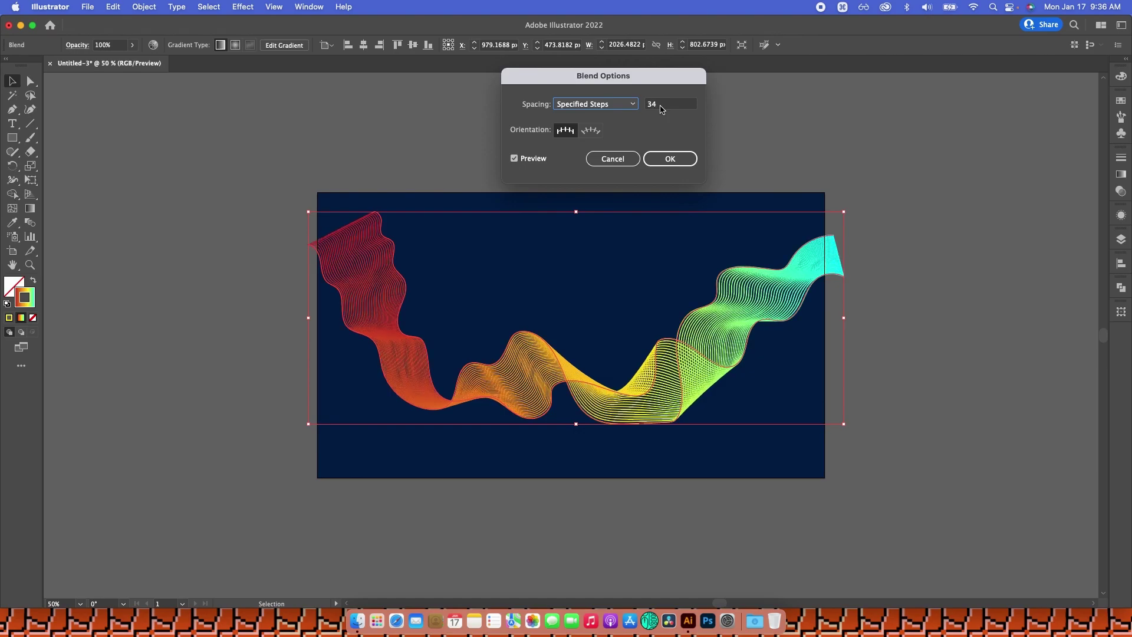
key(Down)
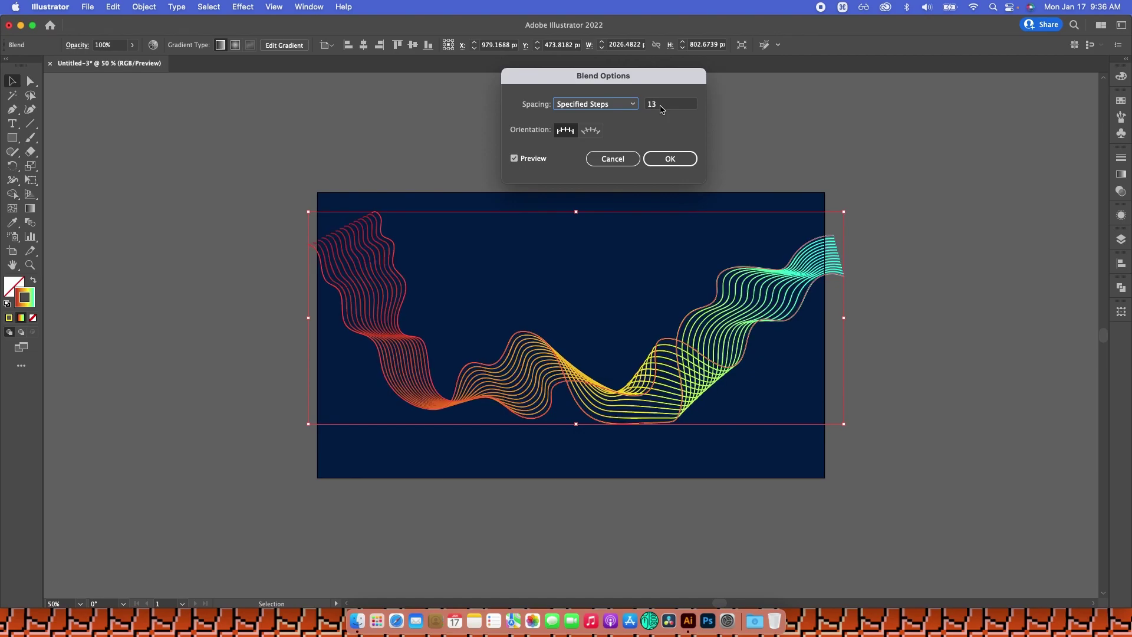
click(660, 107)
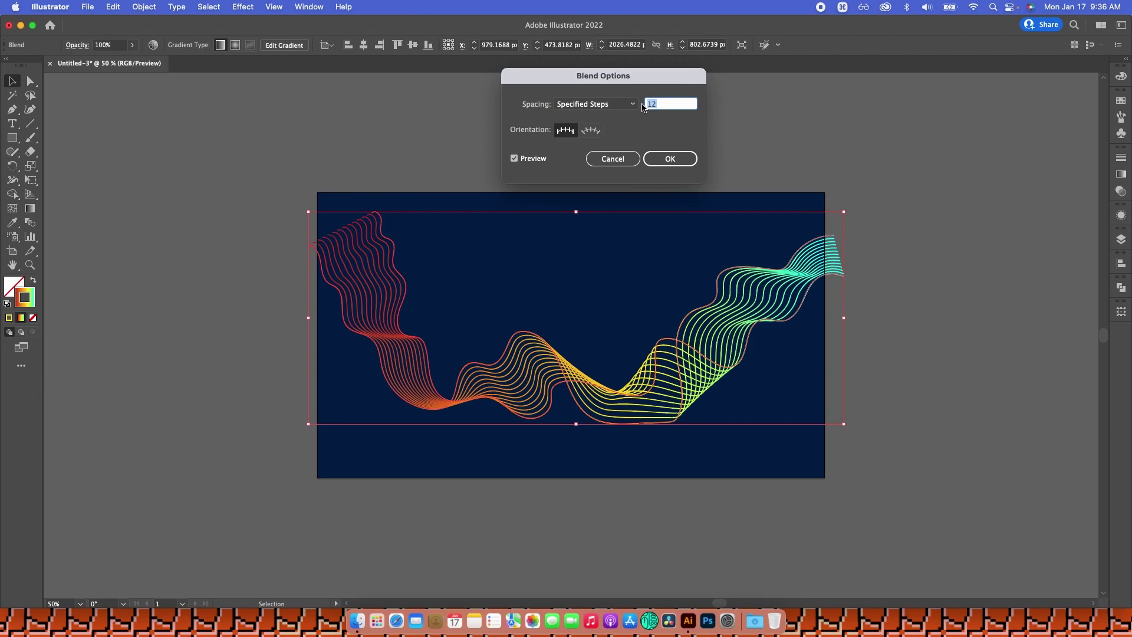
text(15)
key(Tab)
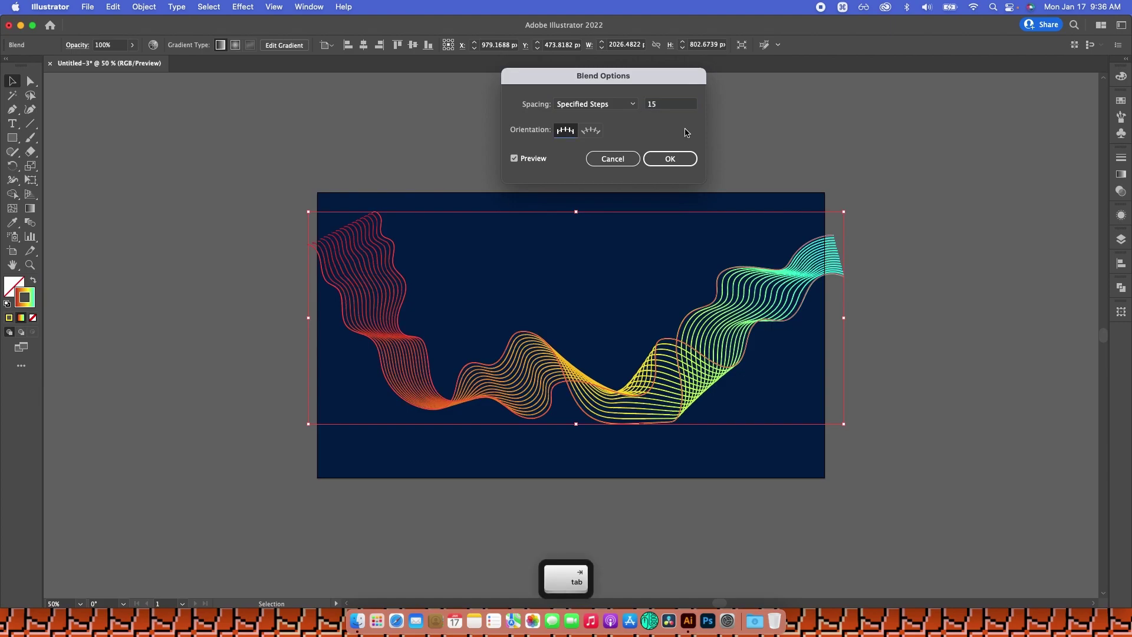
click(671, 158)
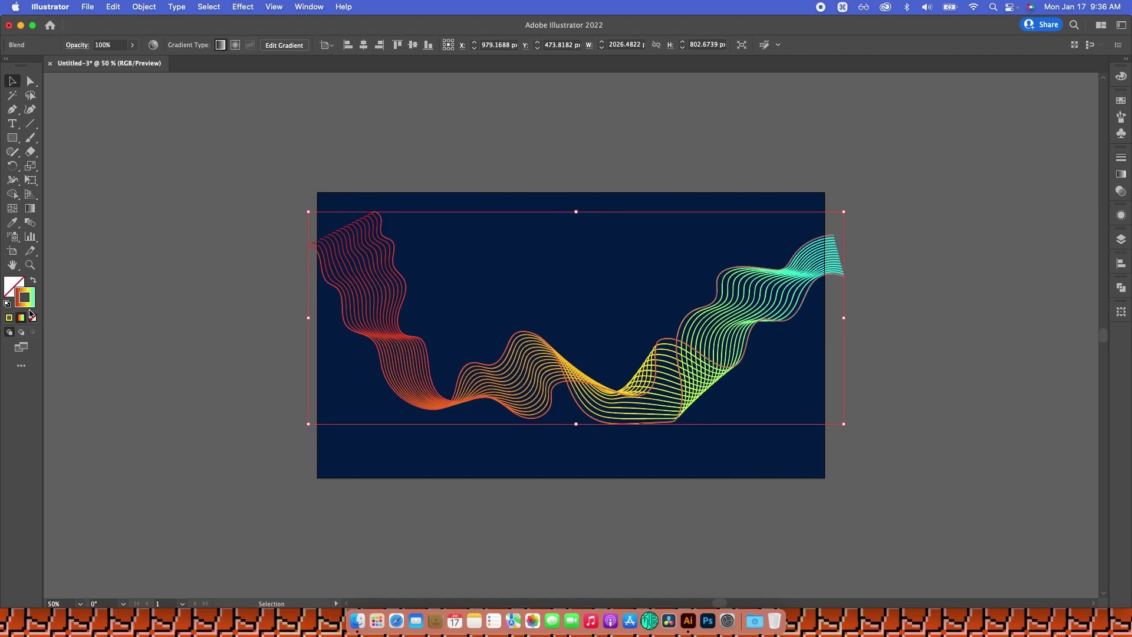
click(1121, 176)
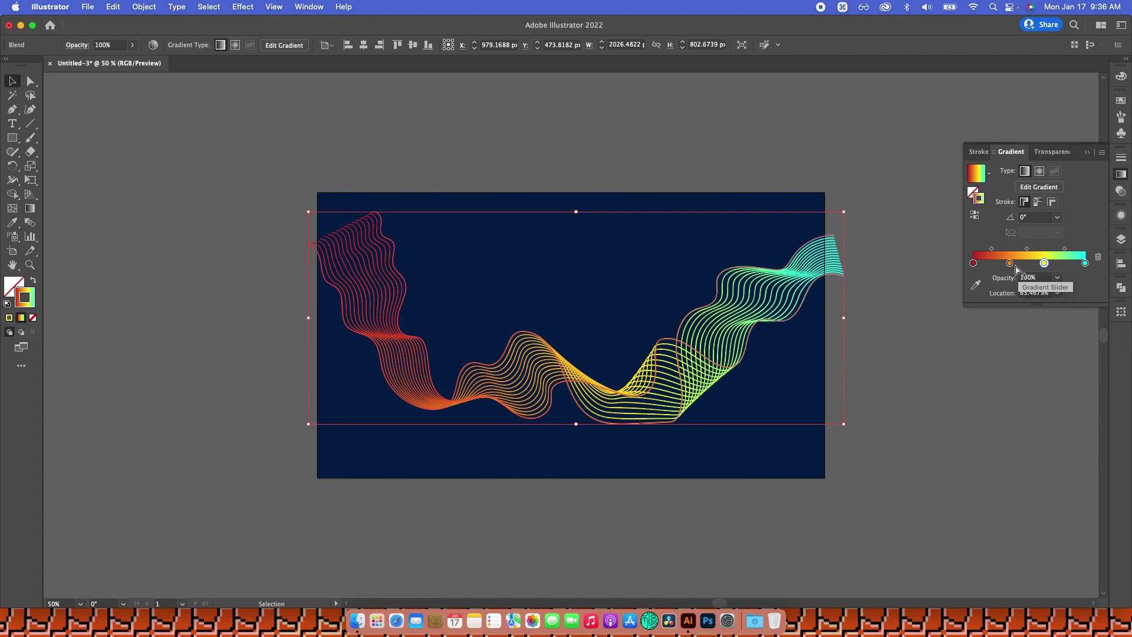
click(1085, 152)
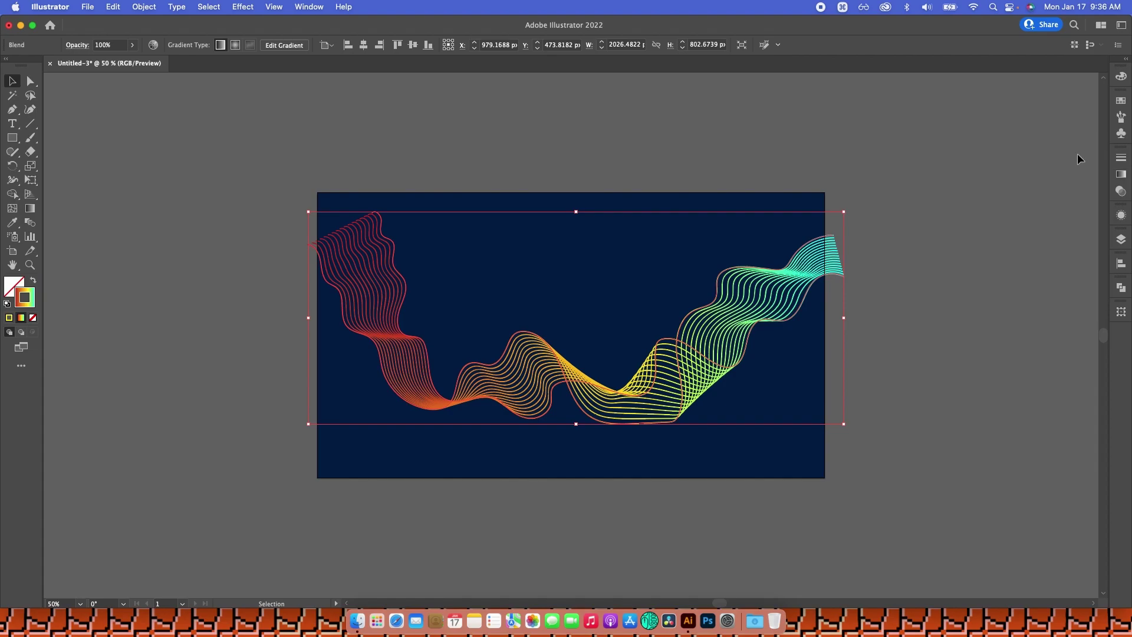
click(1122, 159)
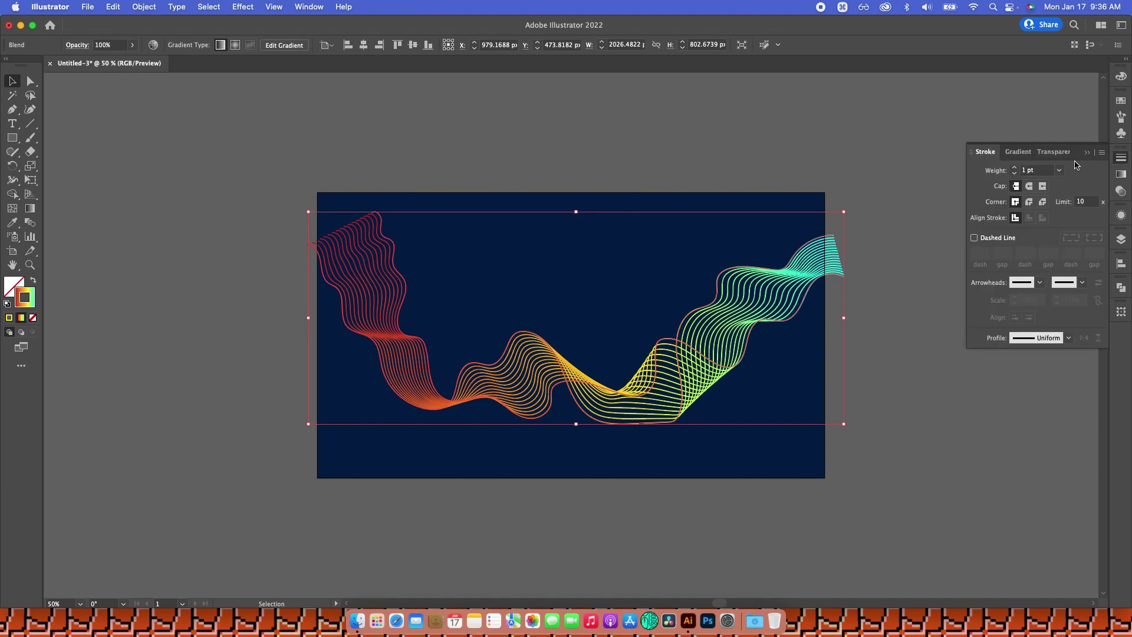
click(1014, 169)
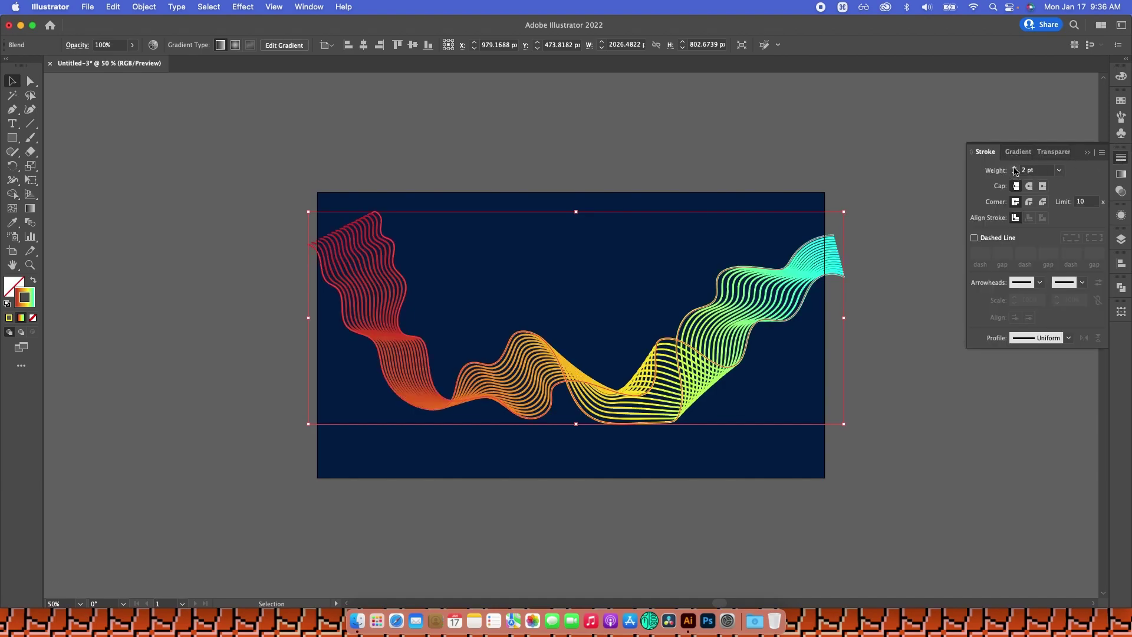
click(1015, 168)
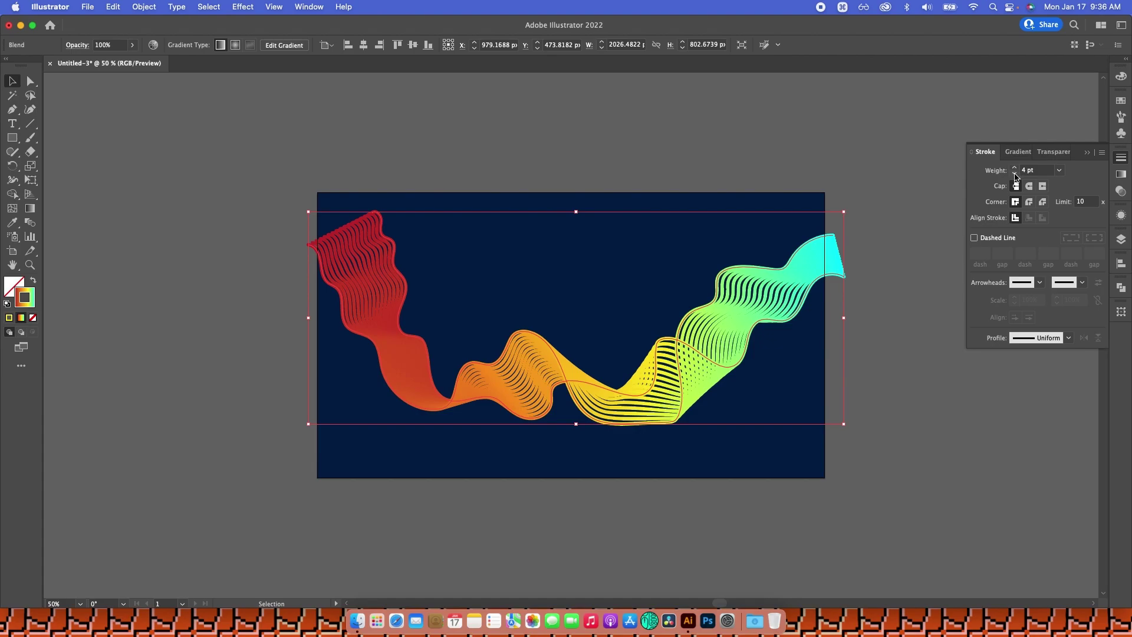
click(1015, 173)
click(1015, 173)
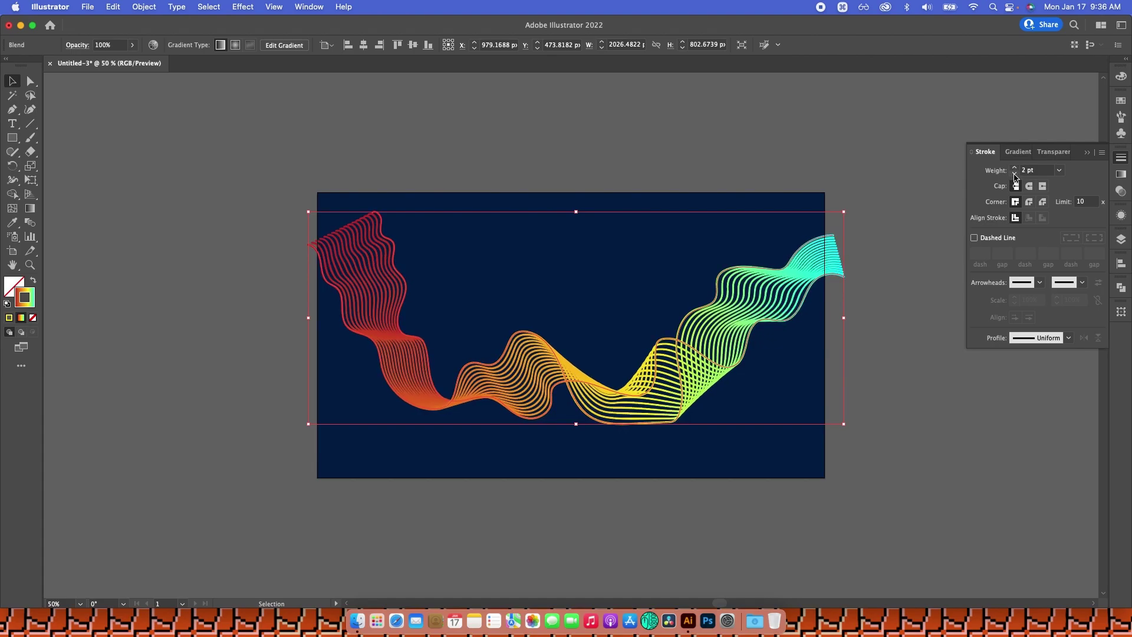
click(1014, 173)
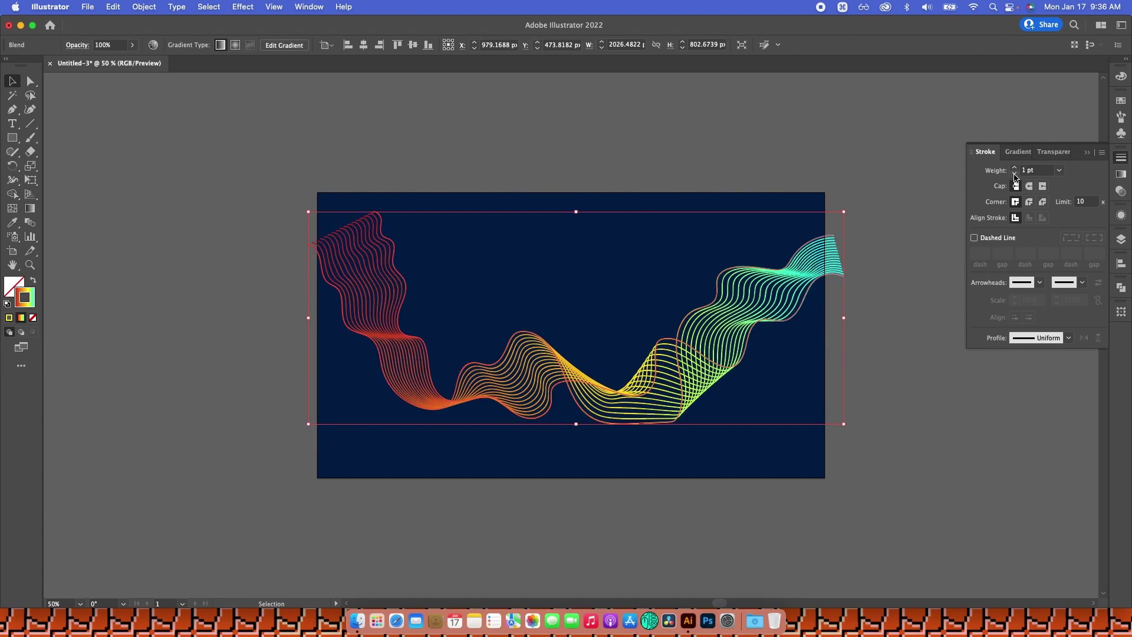
drag(1046, 173, 1014, 173)
text(.5)
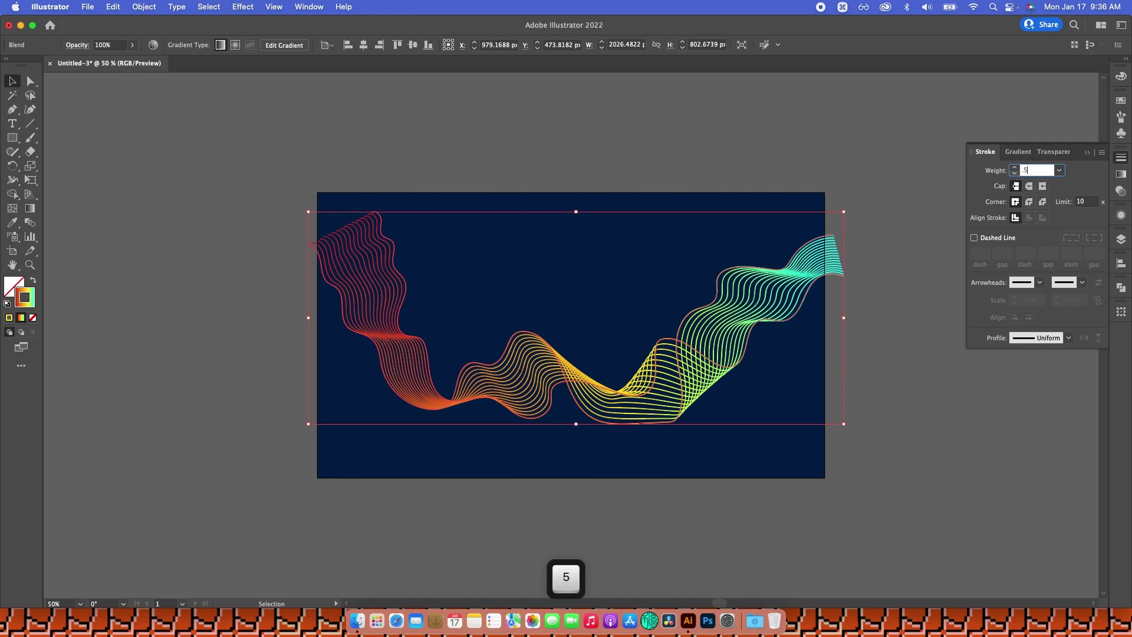
key(Tab)
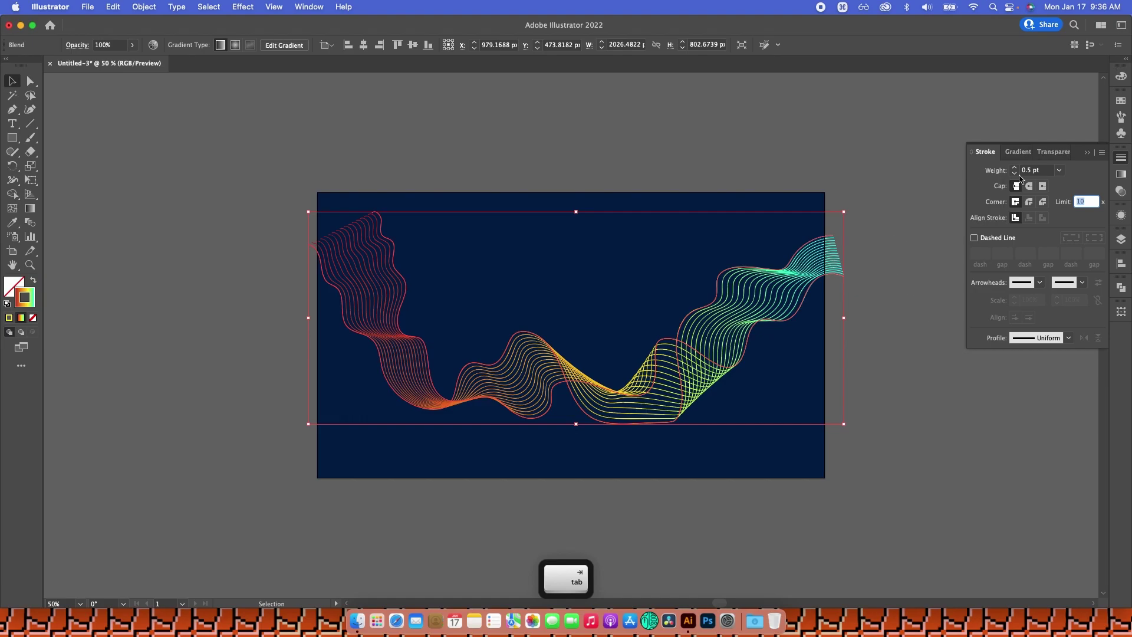
click(1086, 152)
click(730, 123)
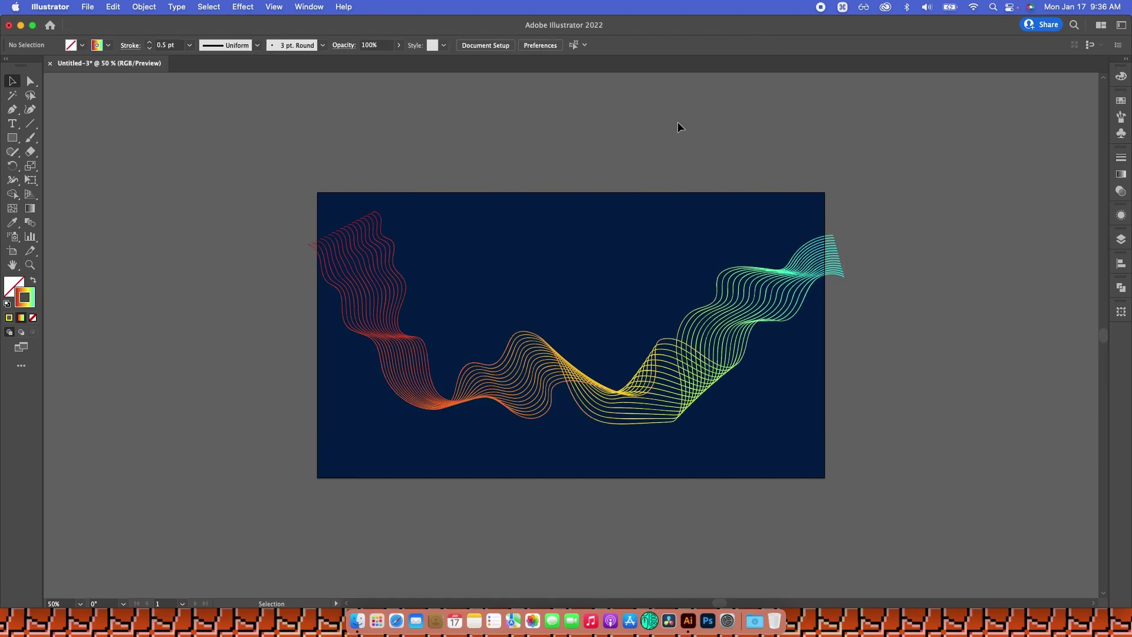
click(545, 245)
key(super+z)
key(super+z)
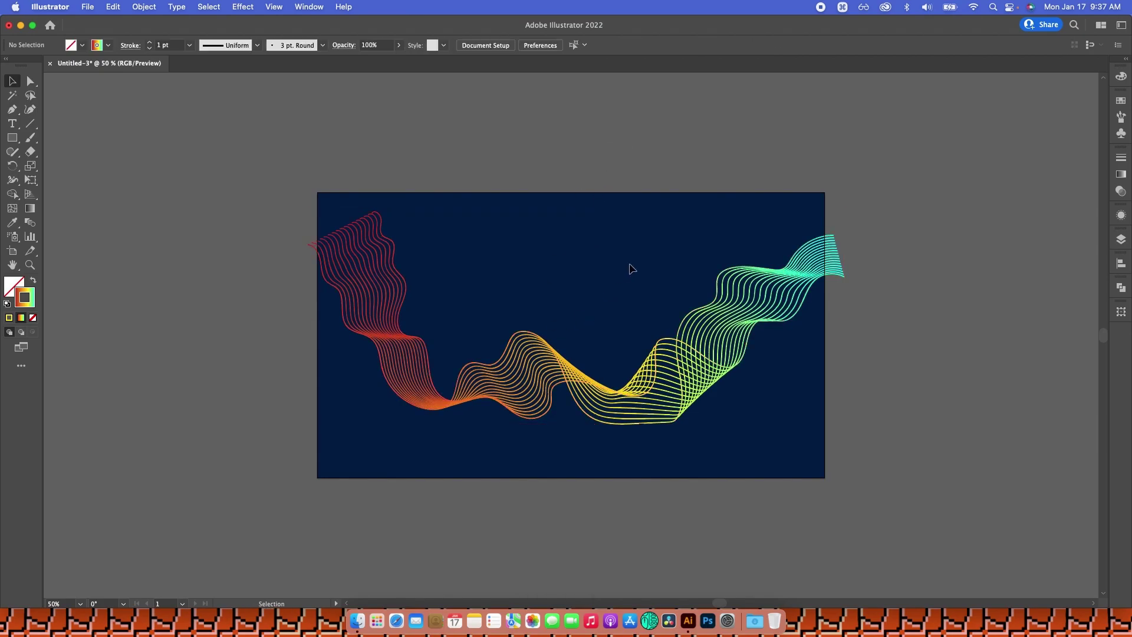
drag(629, 266, 793, 543)
click(746, 508)
drag(498, 490, 606, 224)
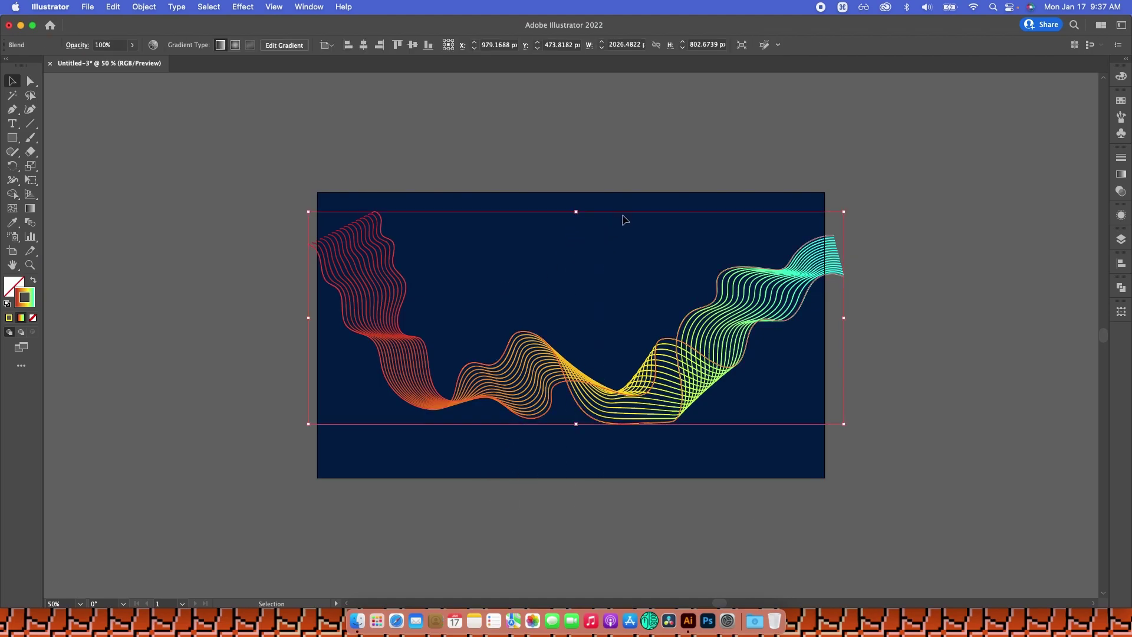
click(475, 175)
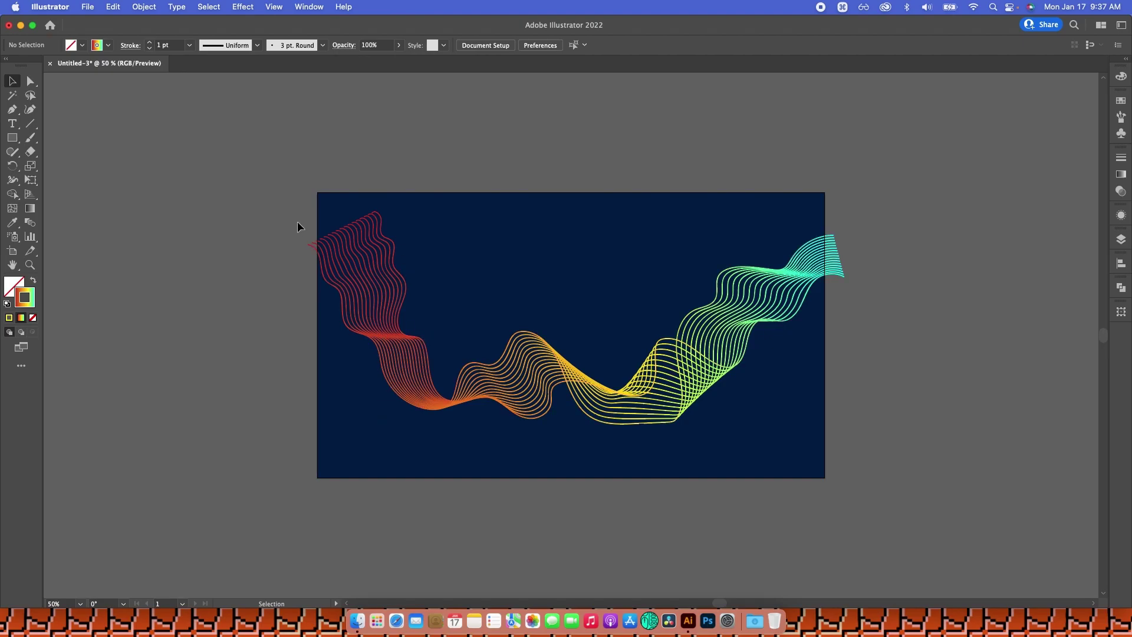
key(z)
drag(275, 190, 465, 354)
Step: Enter the blend's isolation mode and drag its rightmost wavy path to the right
key(space)
key(v)
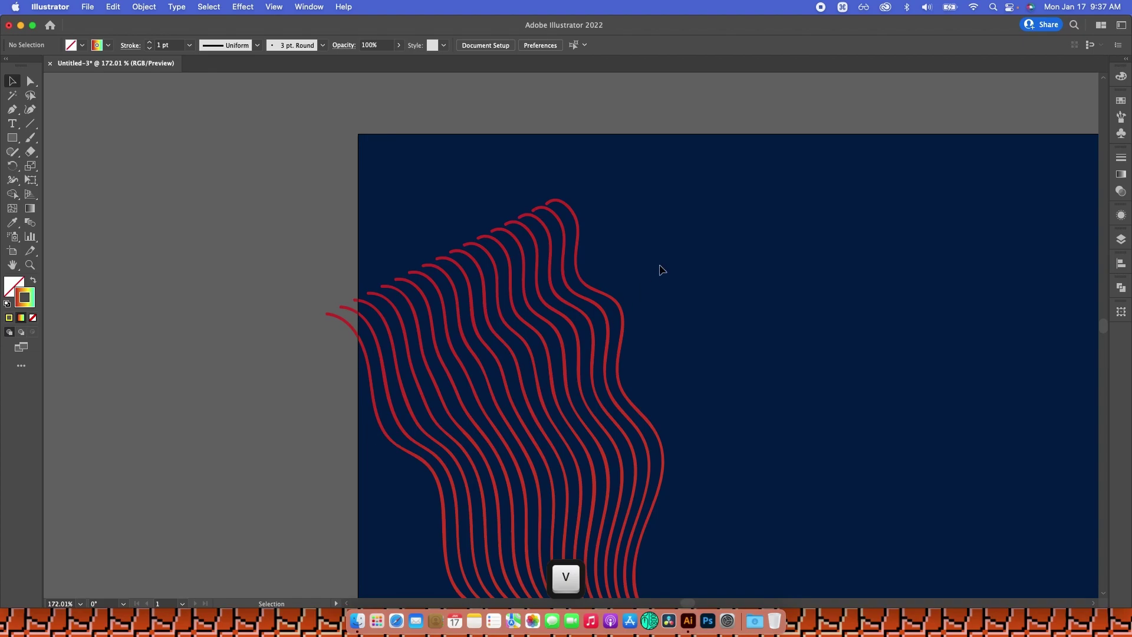
double_click(349, 325)
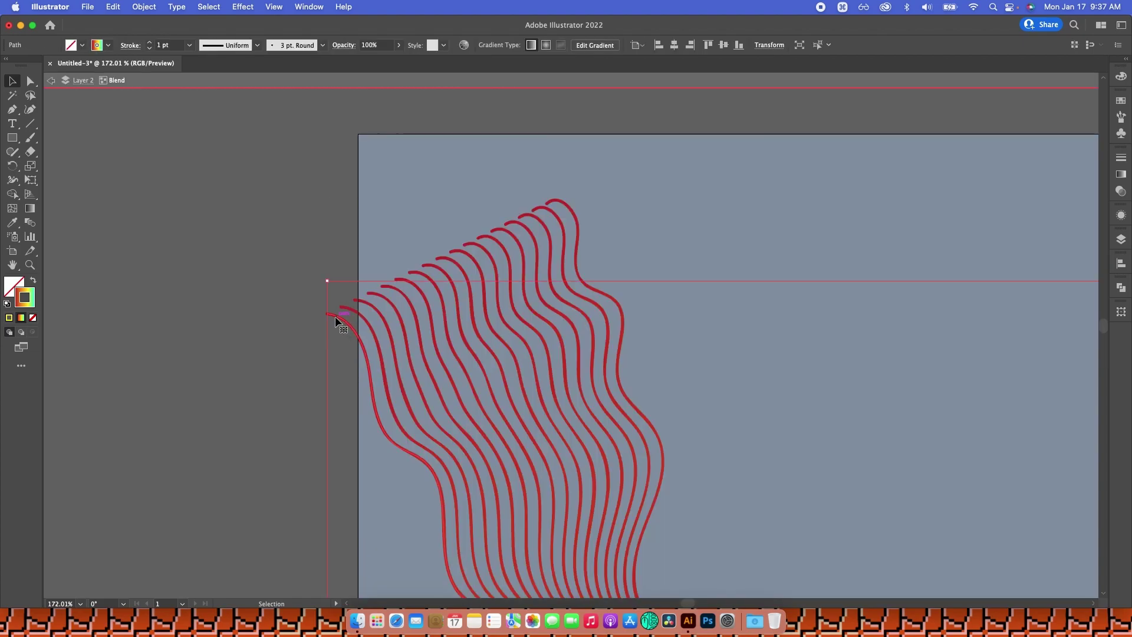
click(568, 204)
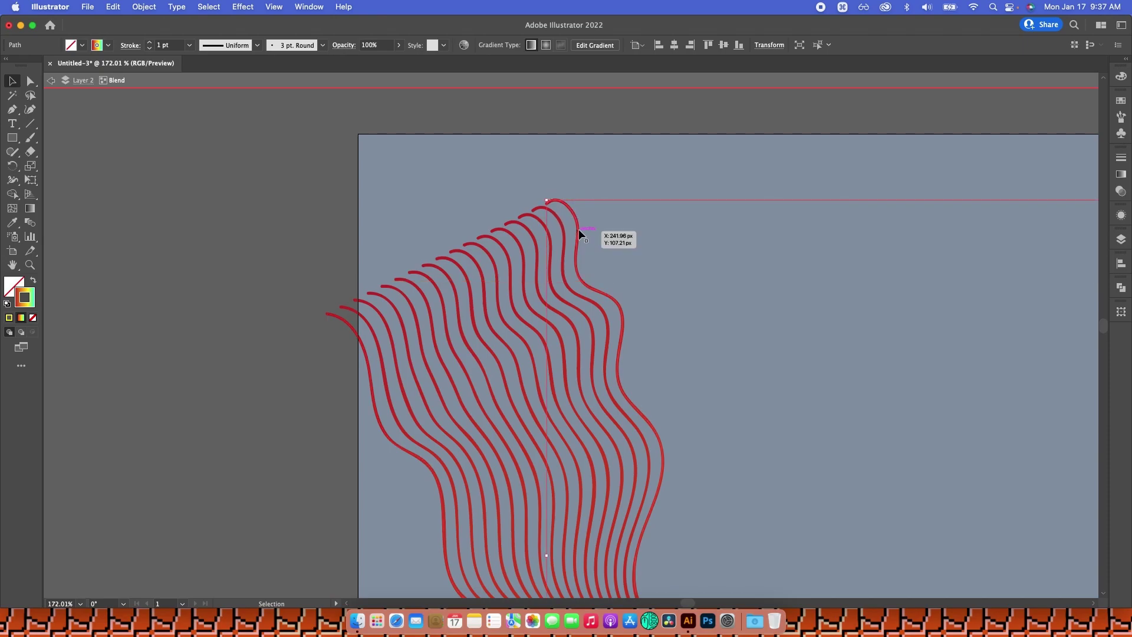
drag(578, 229, 690, 199)
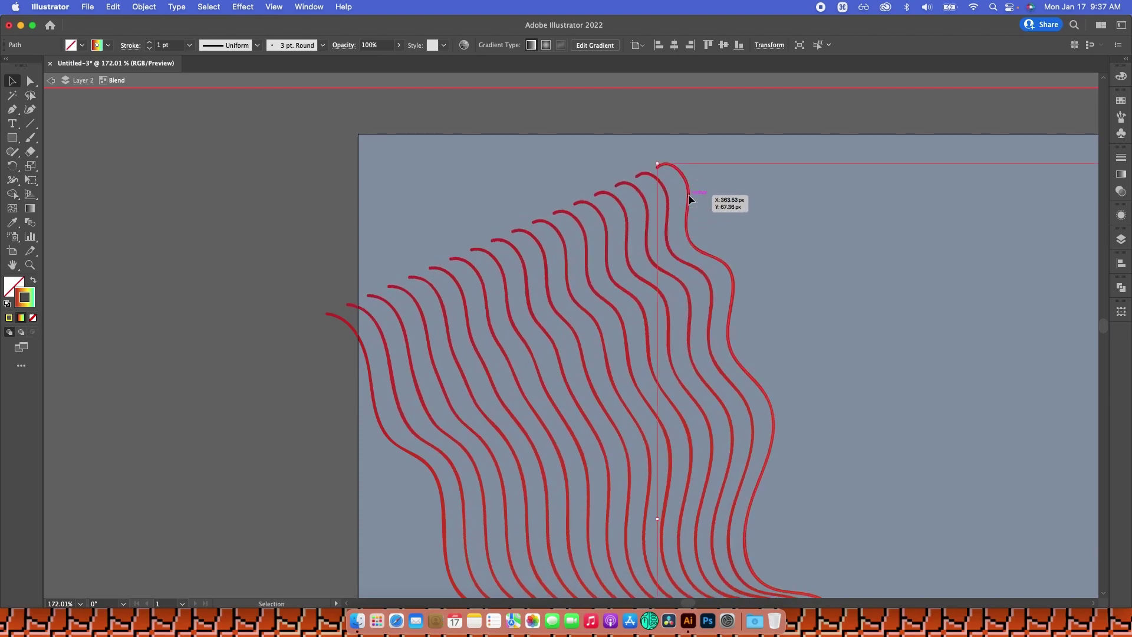
Step: Undo that reshaping, fit the artboard in the window and exit isolation mode
key(super+z)
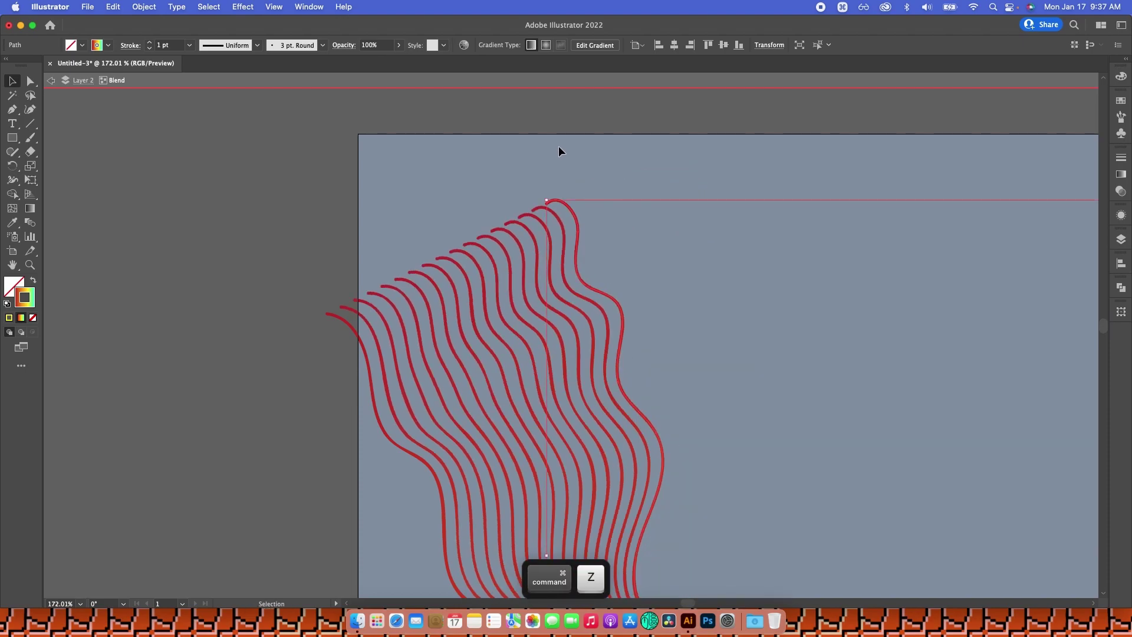
key(super+0)
click(596, 240)
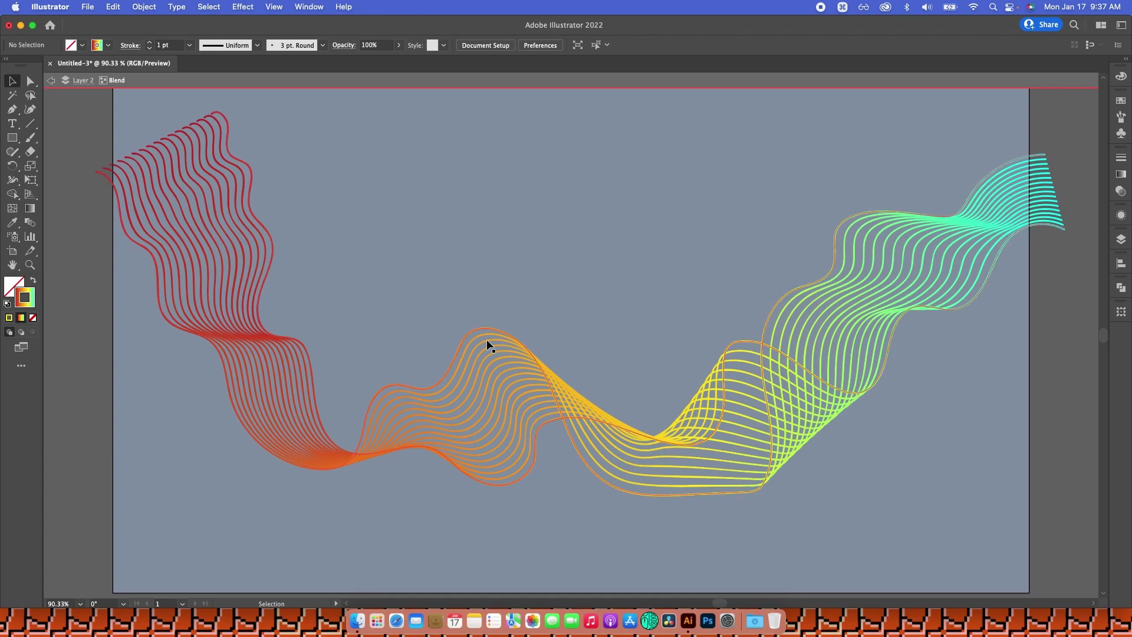
double_click(363, 171)
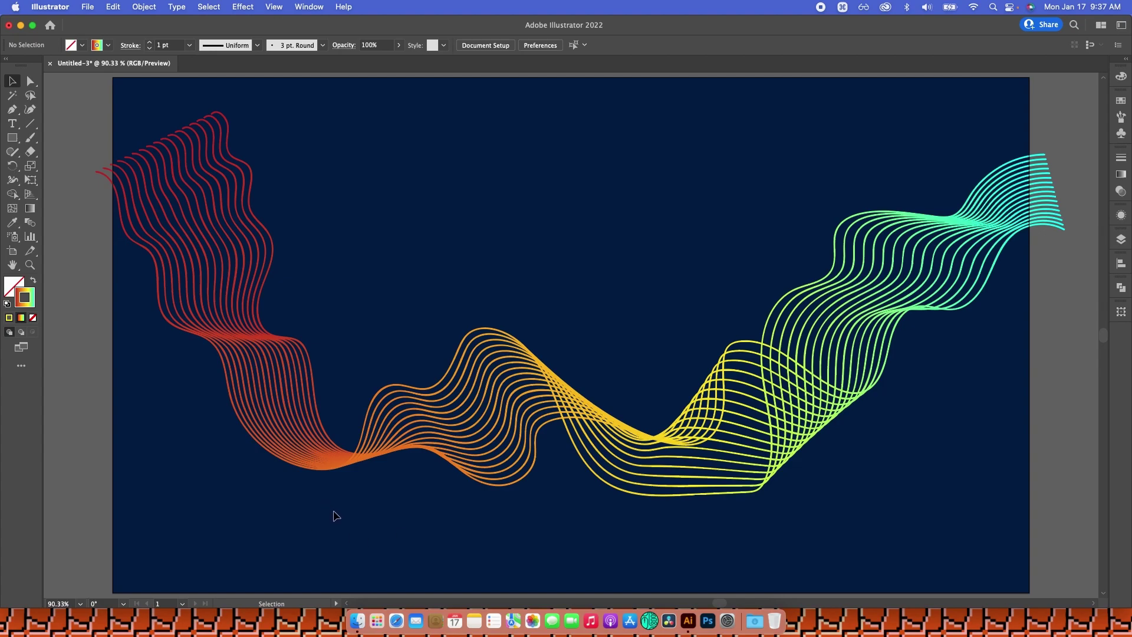
key(a)
click(272, 235)
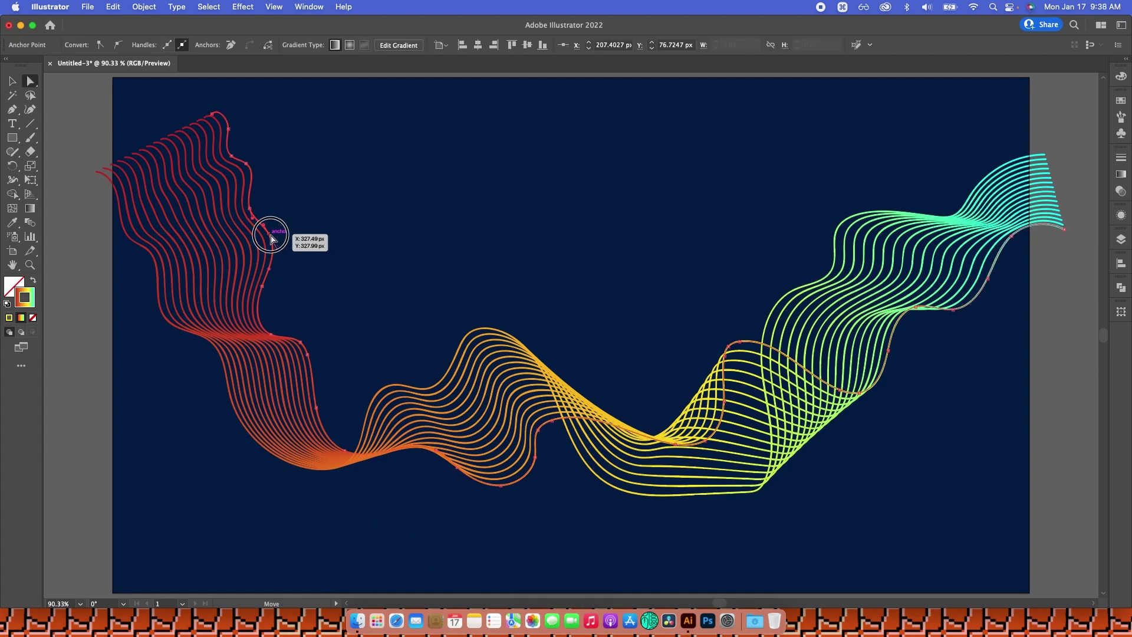
drag(271, 238, 538, 263)
click(469, 172)
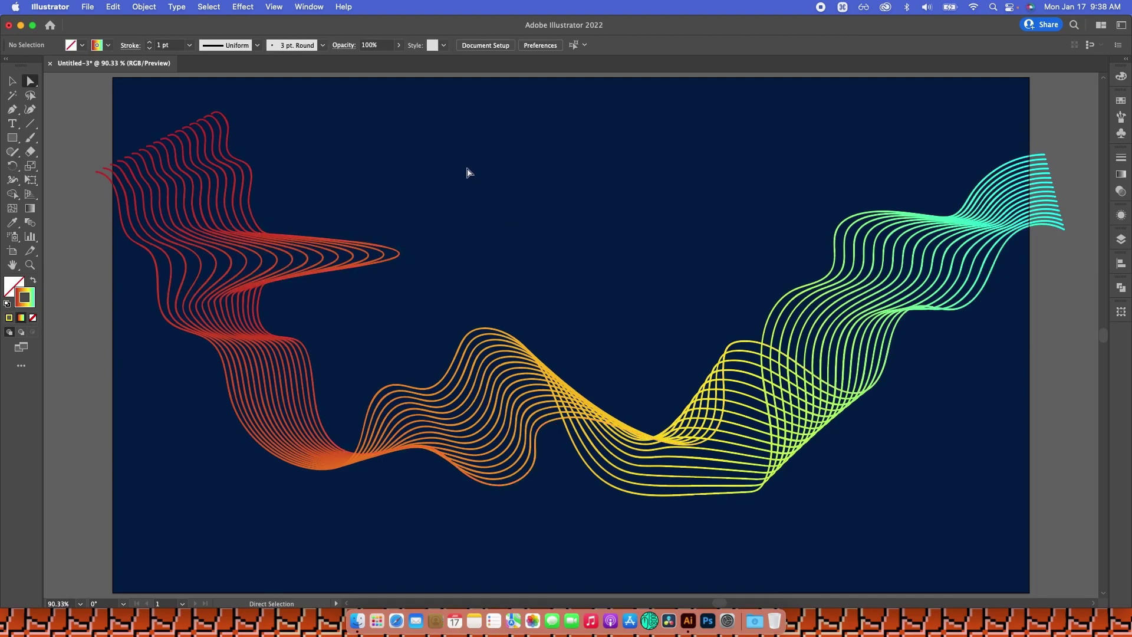
key(super+z)
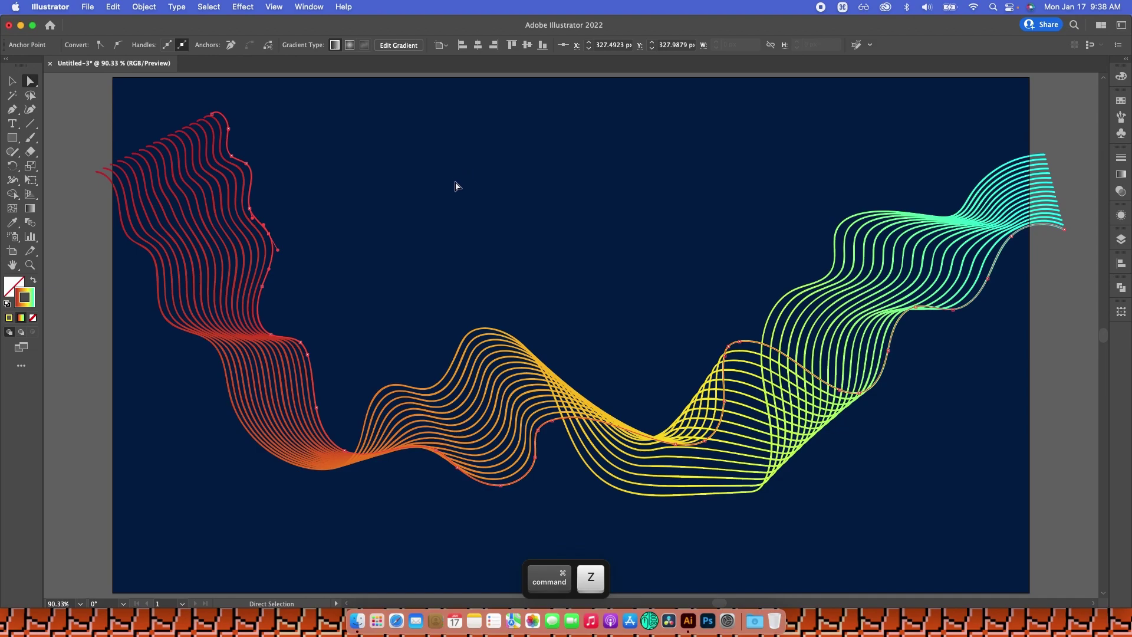
click(456, 186)
key(v)
key(super)
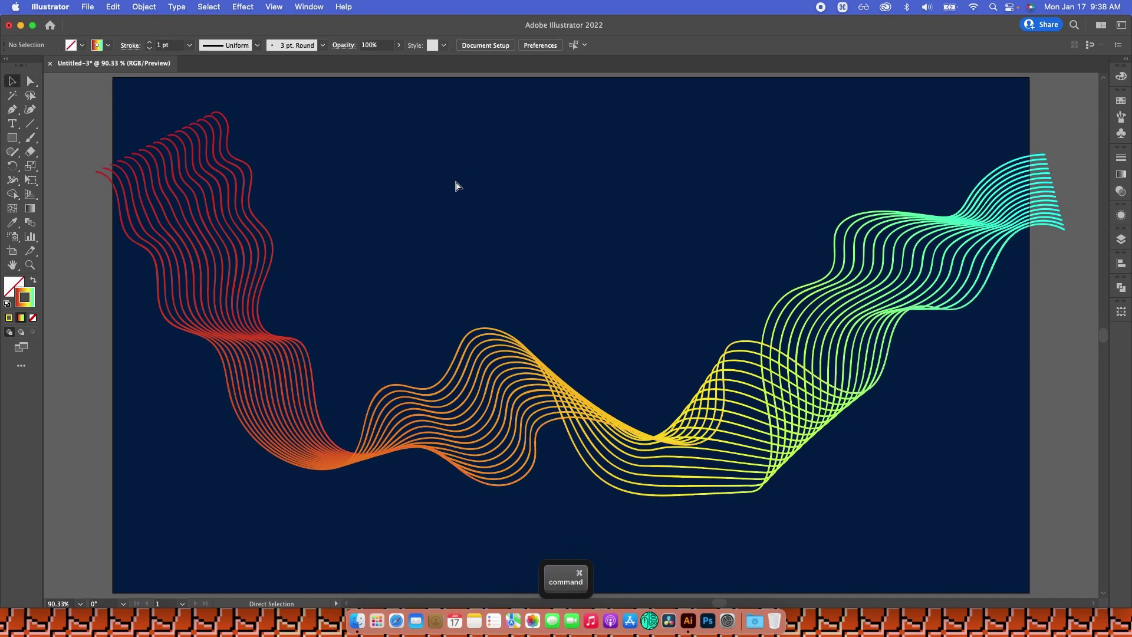
key(super+minus)
drag(612, 534, 666, 404)
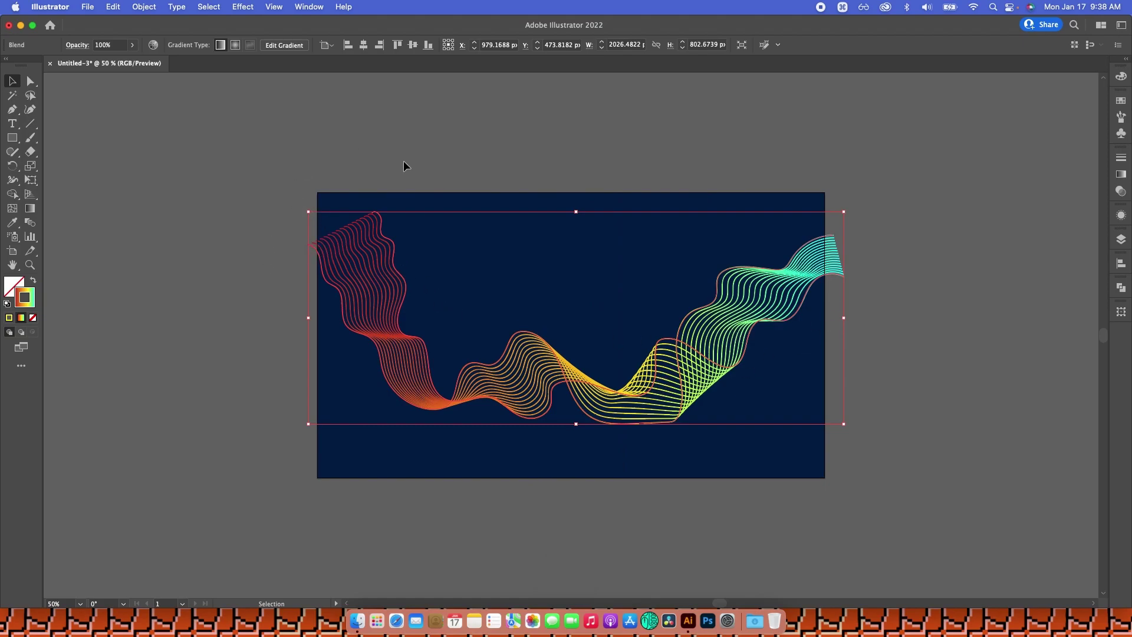
Step: Undo the last change, enlarge the wave ribbon proportionally, and move it down and right
key(super+z)
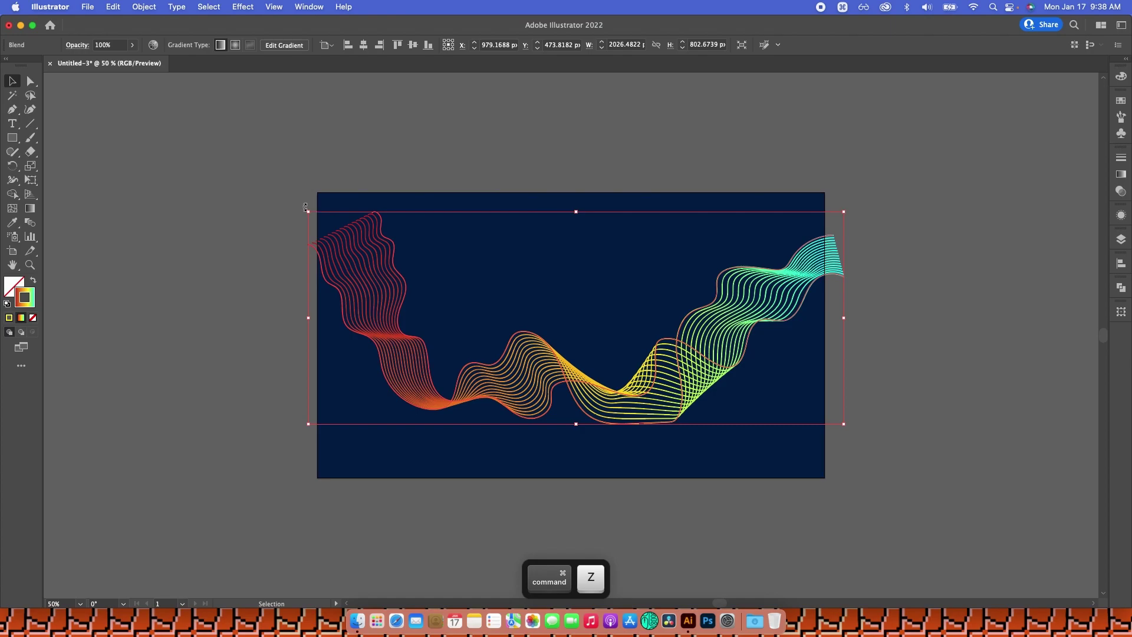
drag(307, 211, 231, 171)
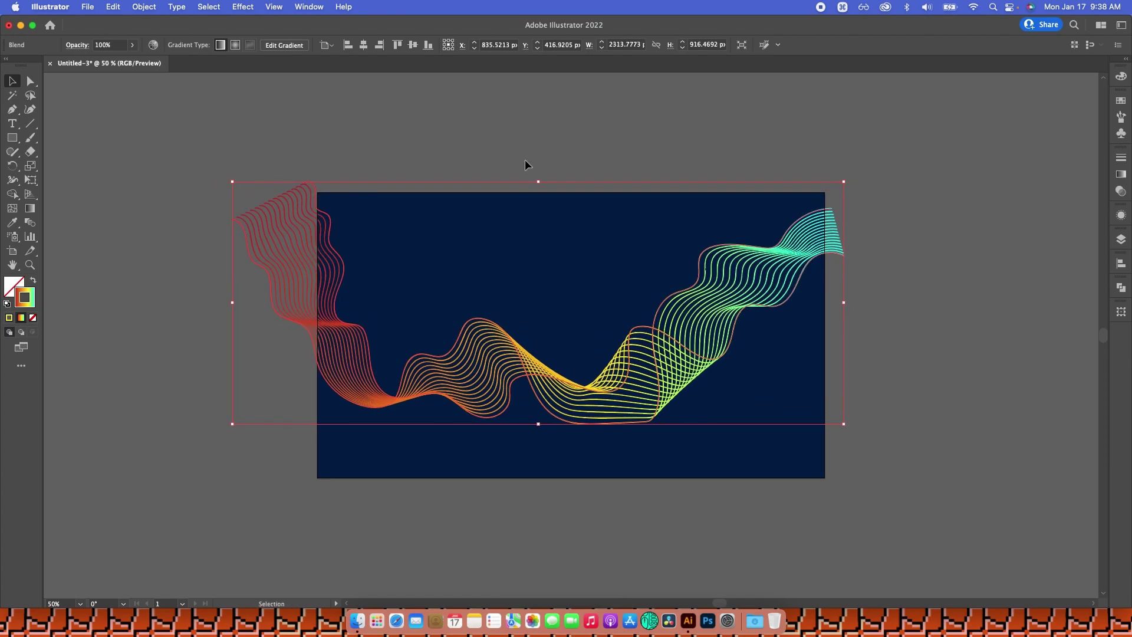
drag(711, 349, 714, 354)
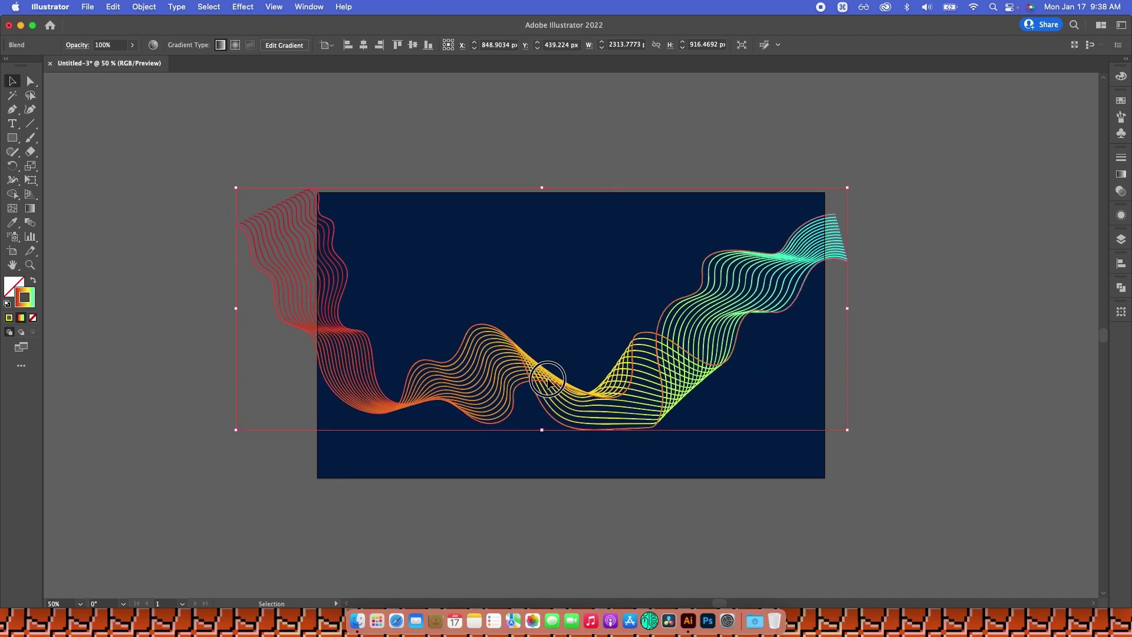
drag(547, 381, 548, 392)
Step: Reselect the whole wave blend and open the Layers panel
click(540, 146)
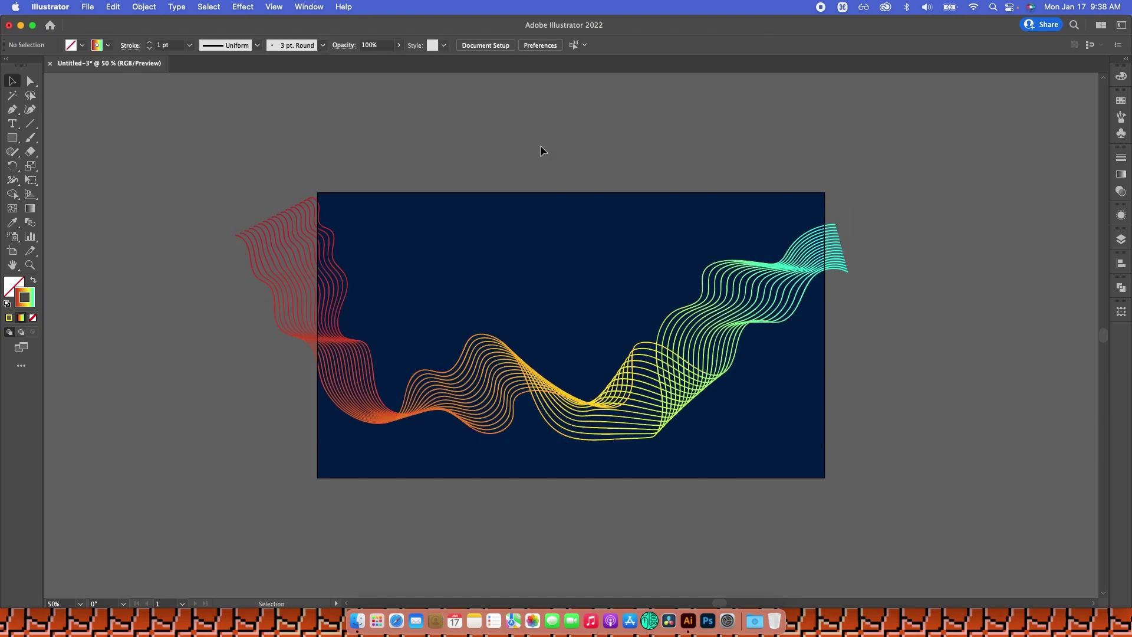
drag(524, 262, 576, 463)
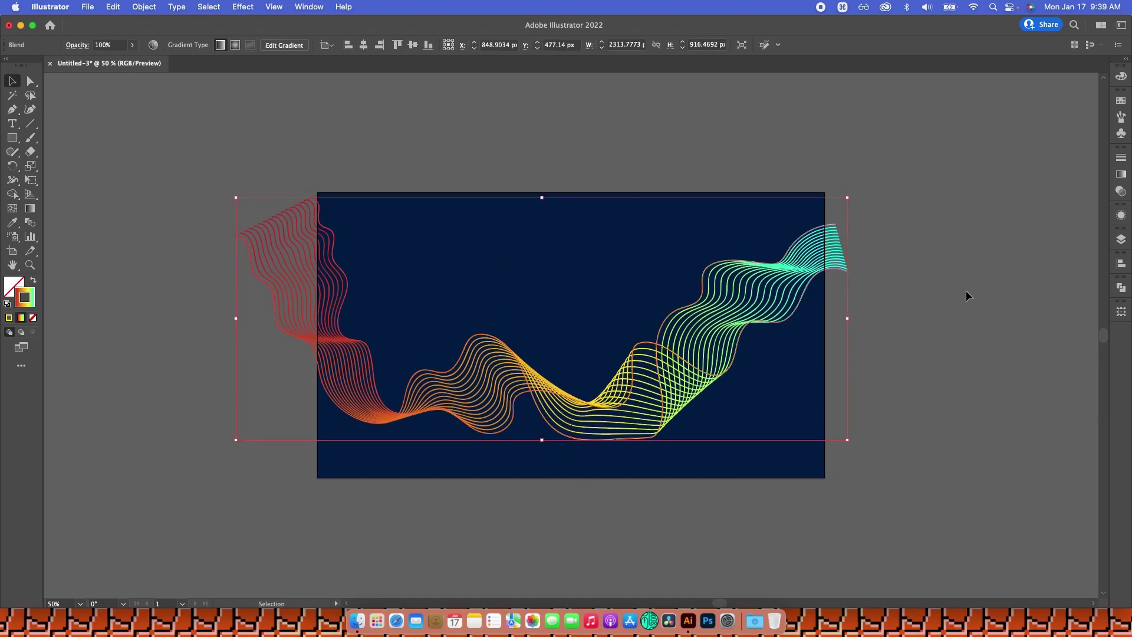
click(1121, 241)
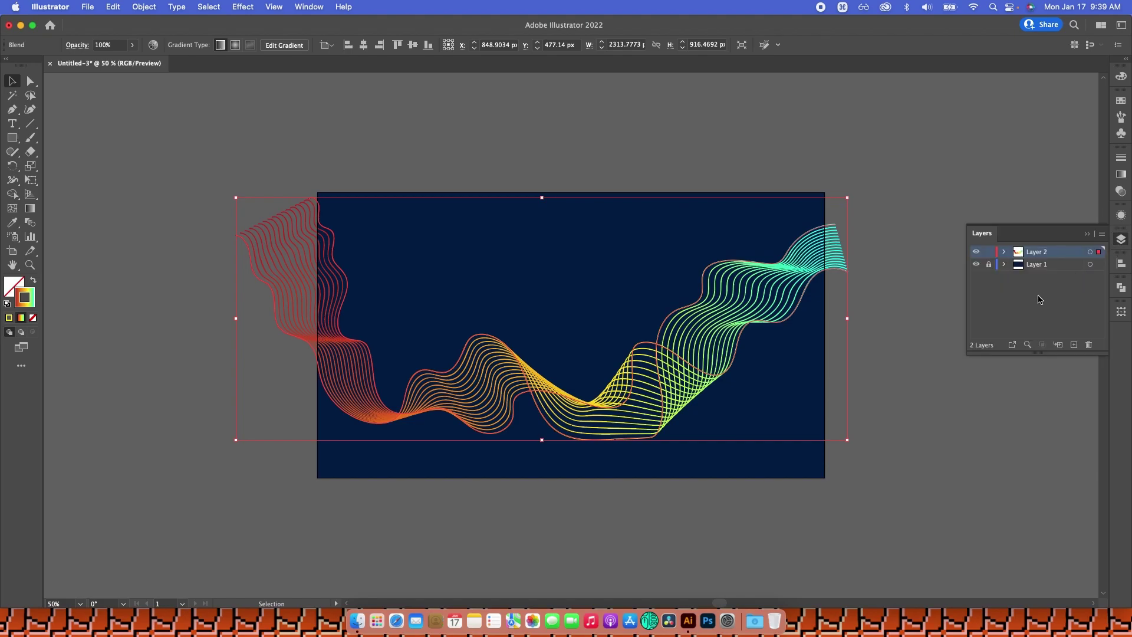
click(856, 159)
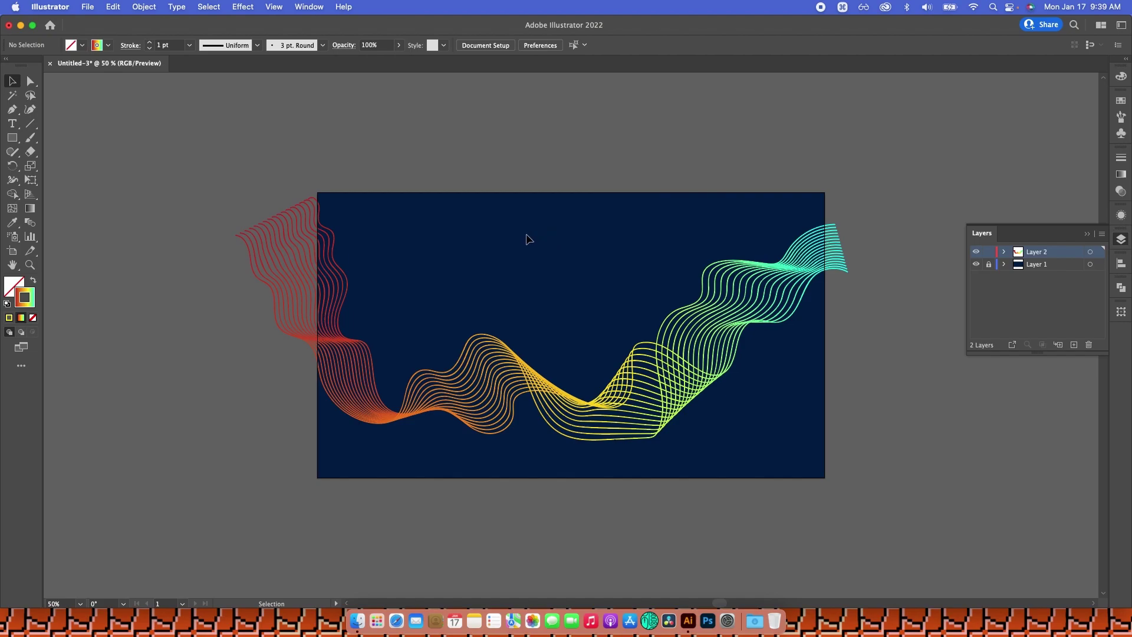
Step: Create a 1920×1080 px rectangle with the Rectangle tool
key(m)
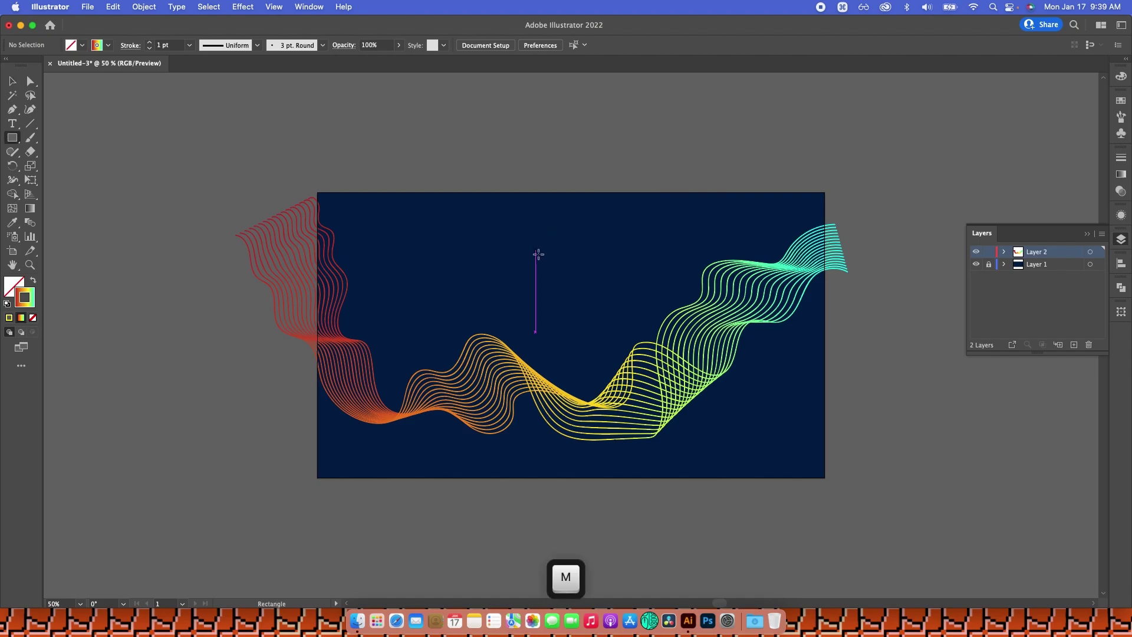
click(541, 260)
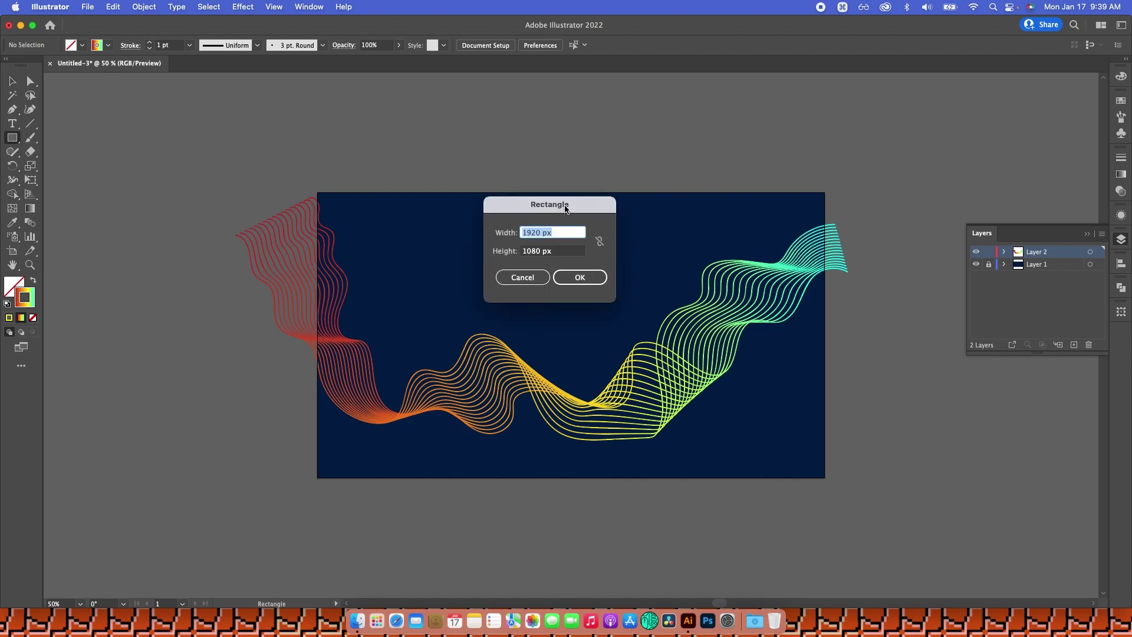
drag(565, 208, 579, 207)
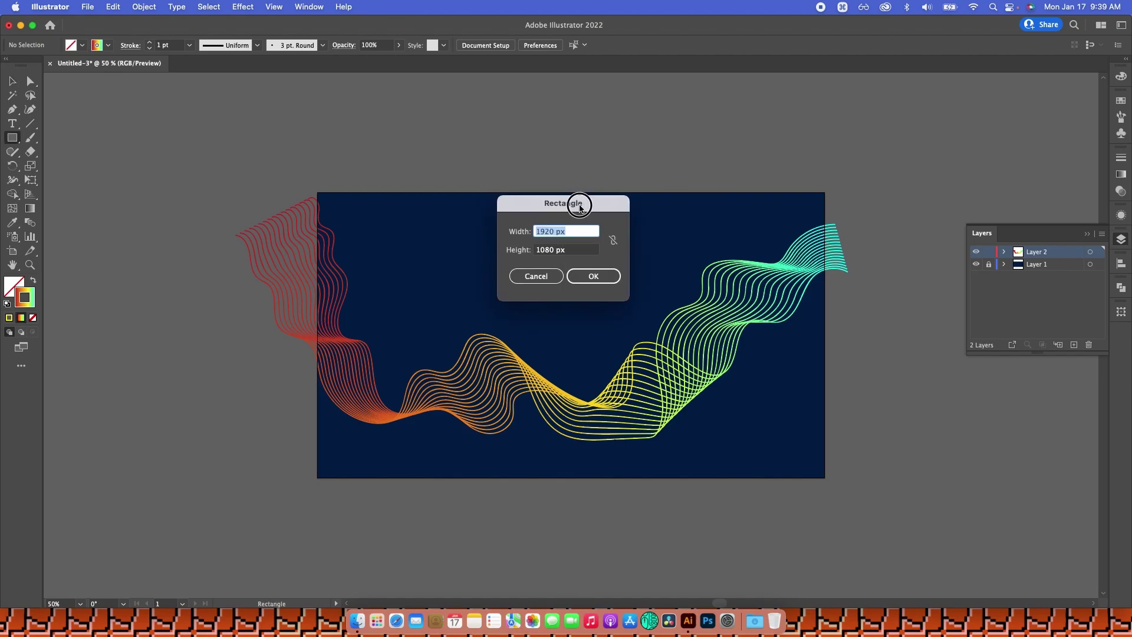
click(597, 277)
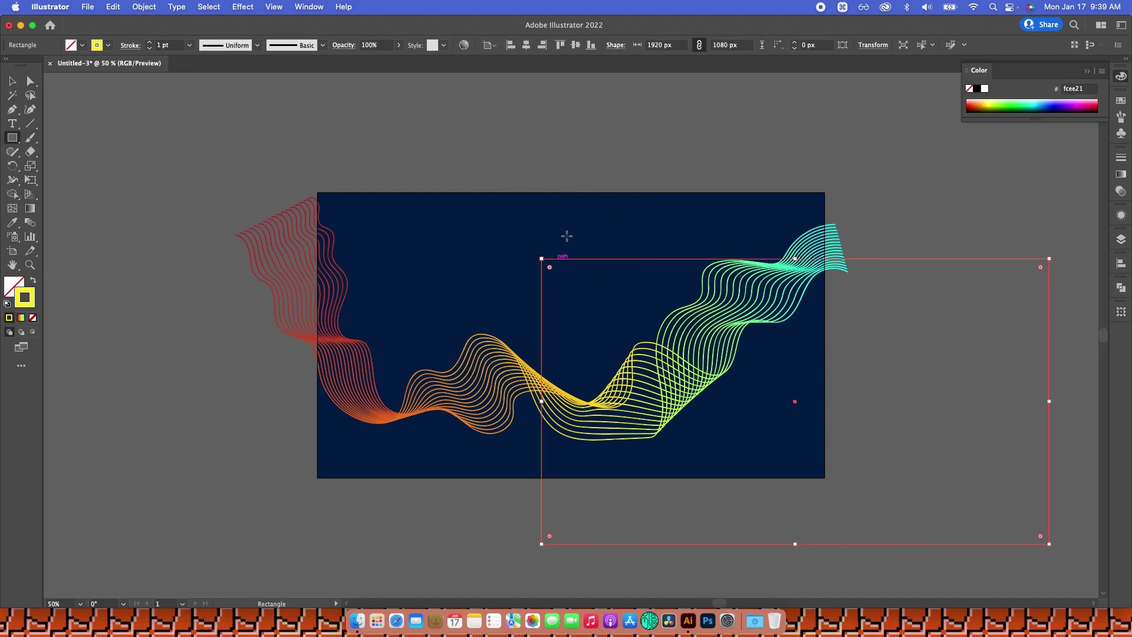
Step: Centre the rectangle horizontally and vertically relative to the artboard
click(489, 46)
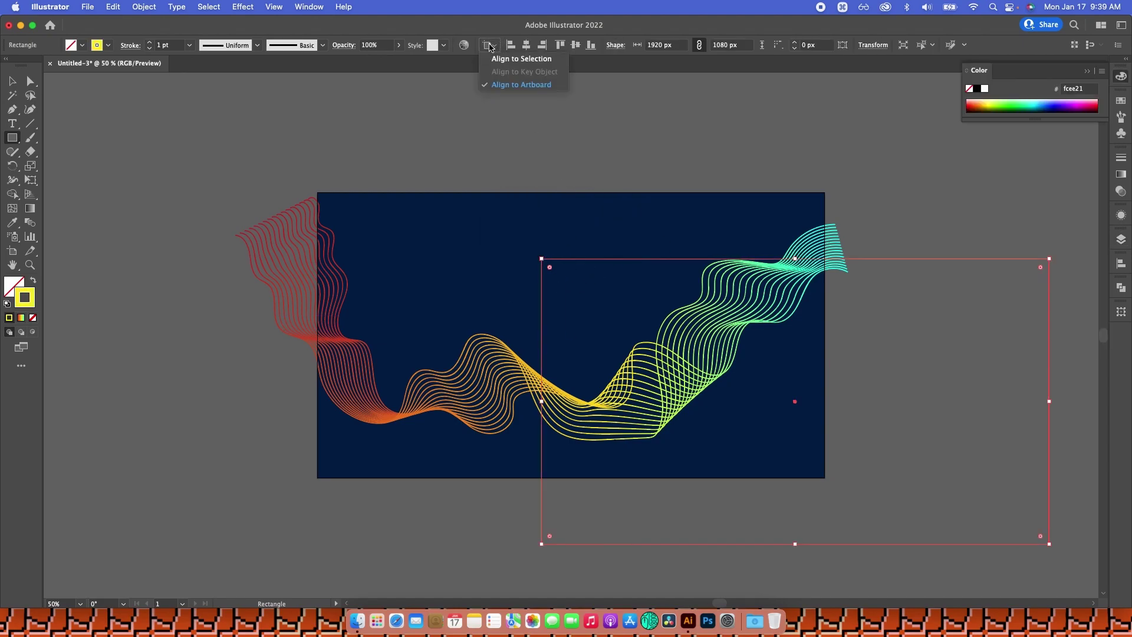
click(504, 84)
click(527, 45)
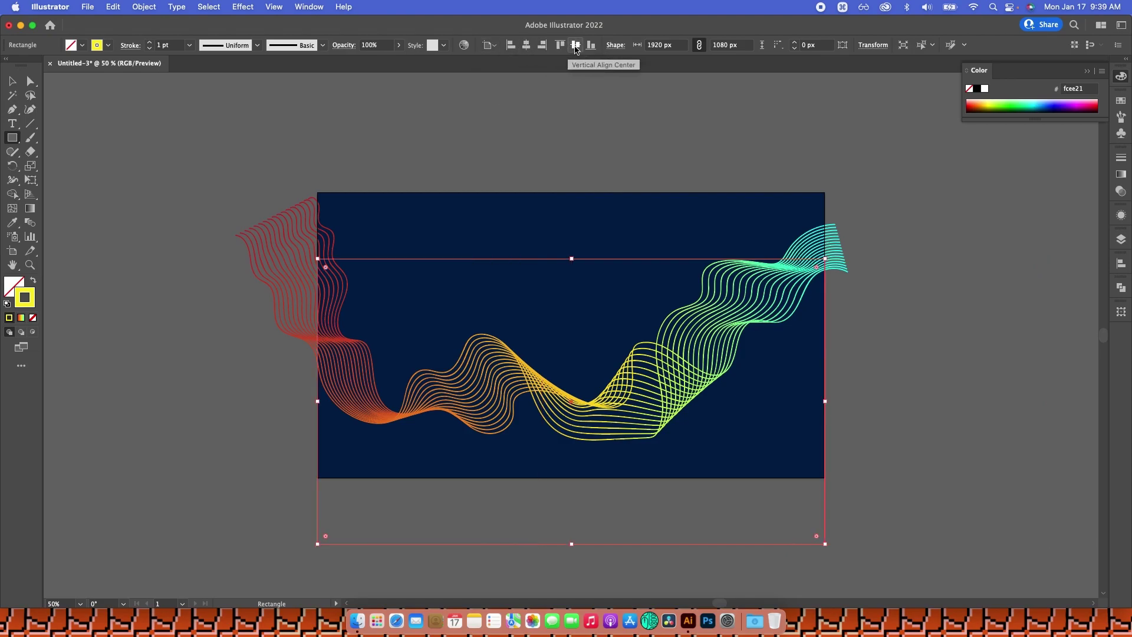
click(576, 45)
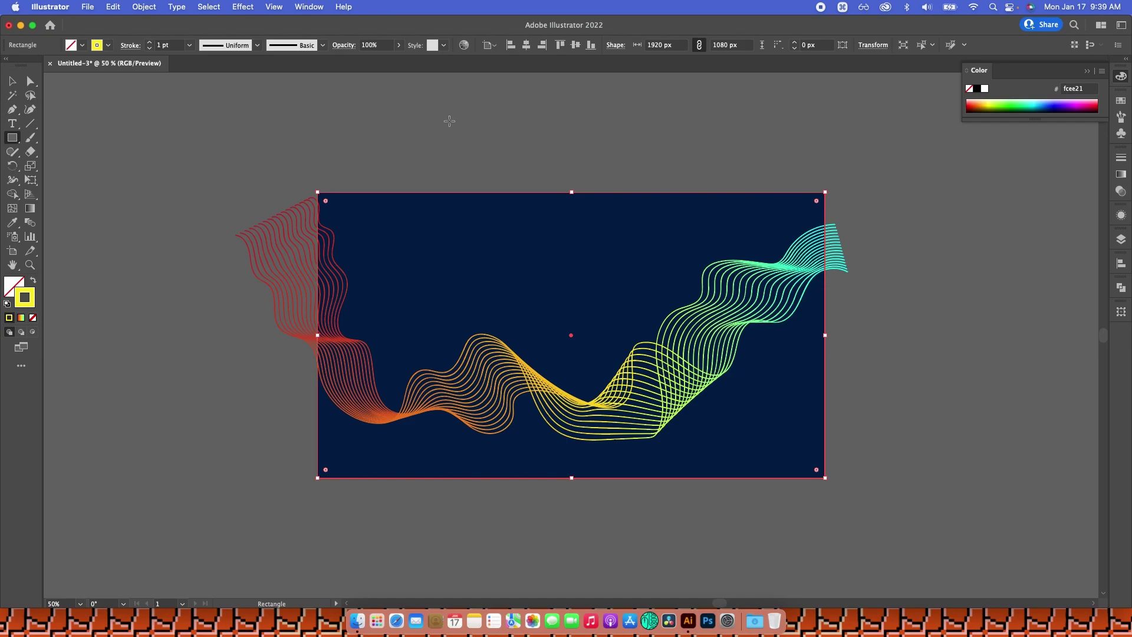
key(v)
click(631, 135)
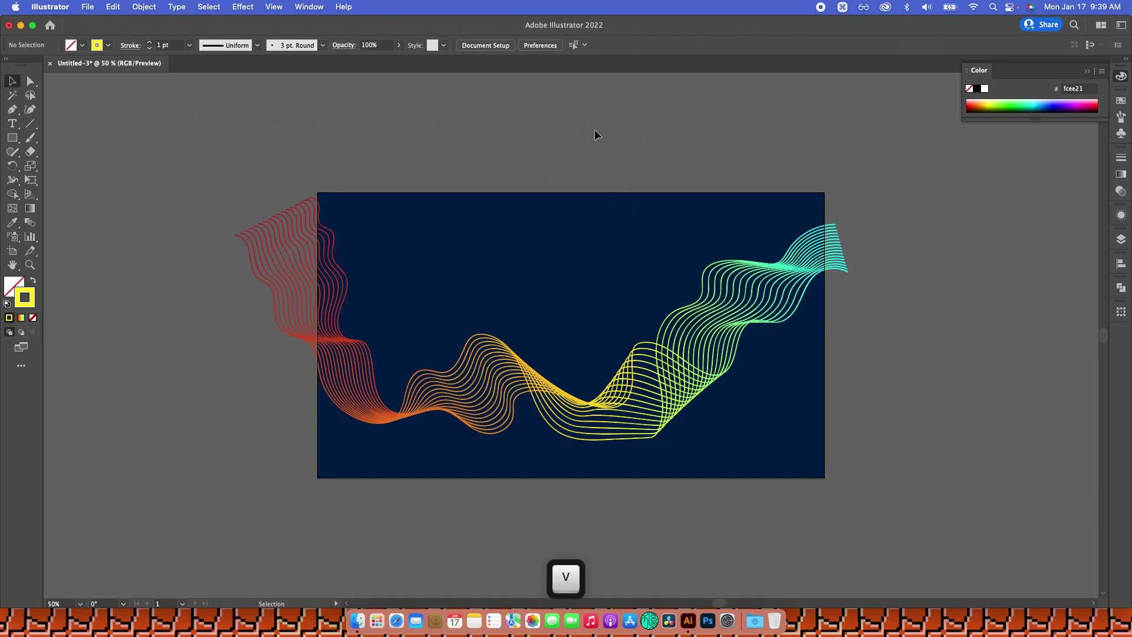
Step: Select all and make a clipping mask with Cmd+7, then fit the artboard in the window
key(super+a)
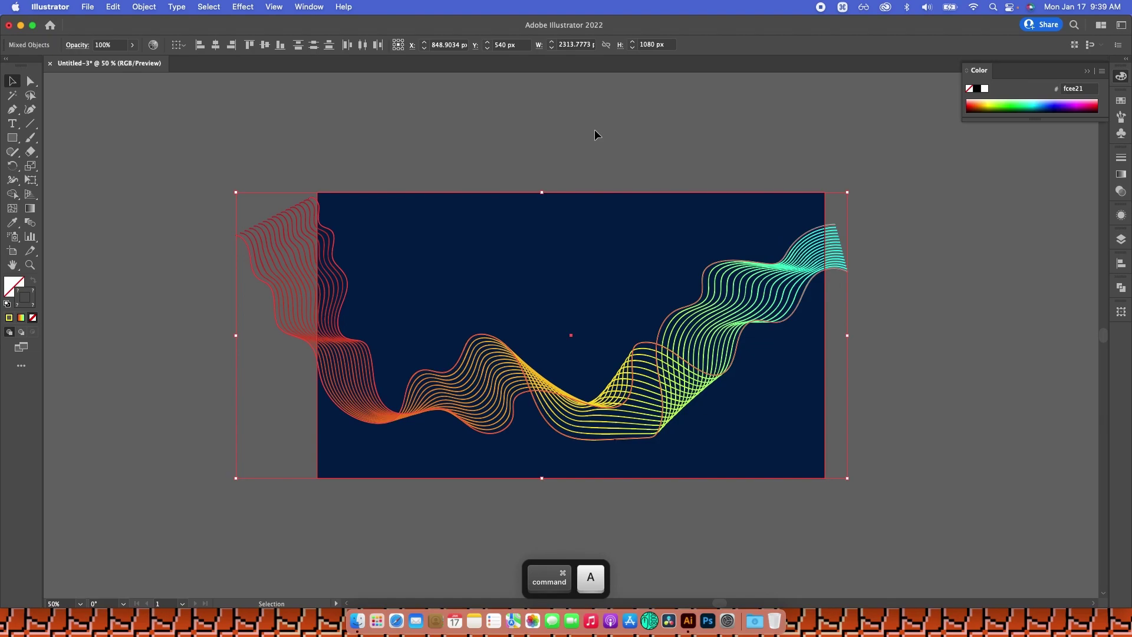
key(super+7)
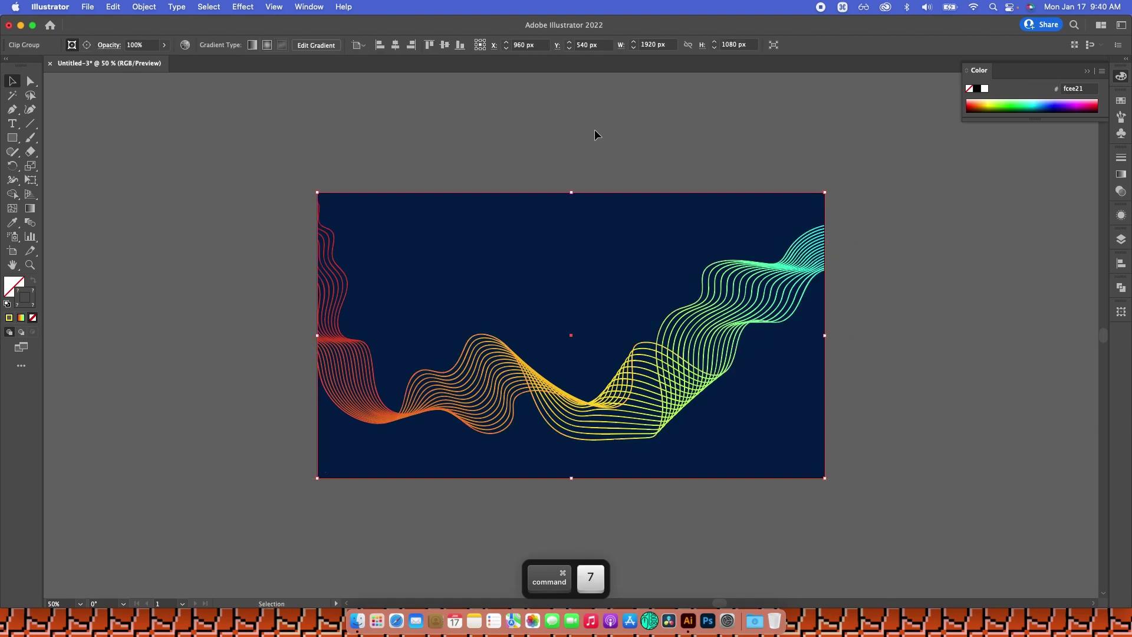
click(587, 150)
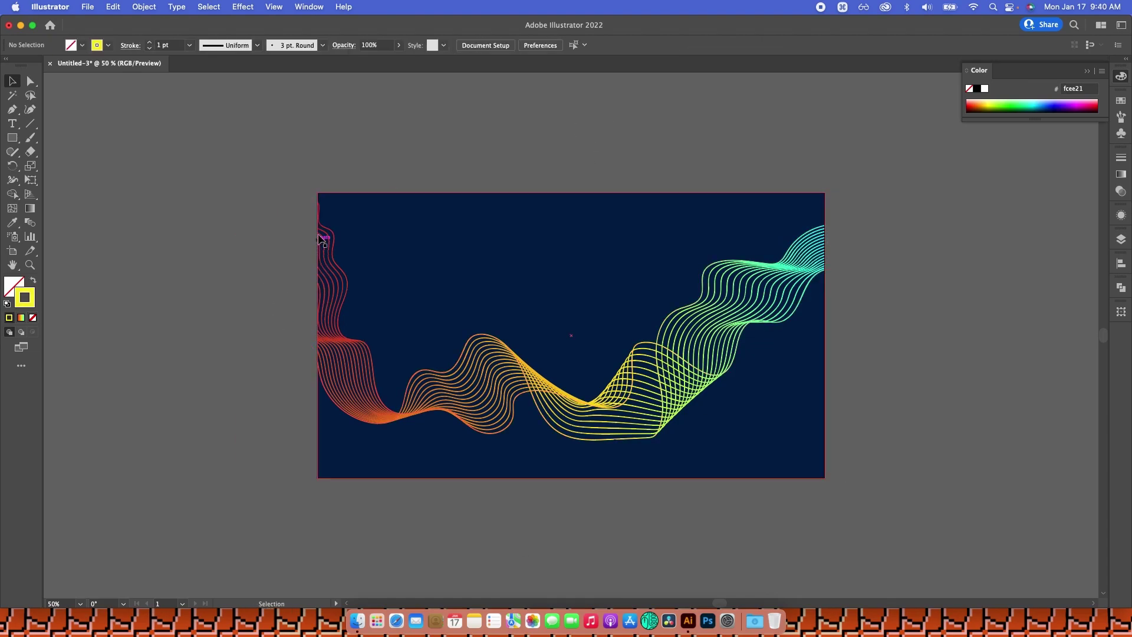
key(super+0)
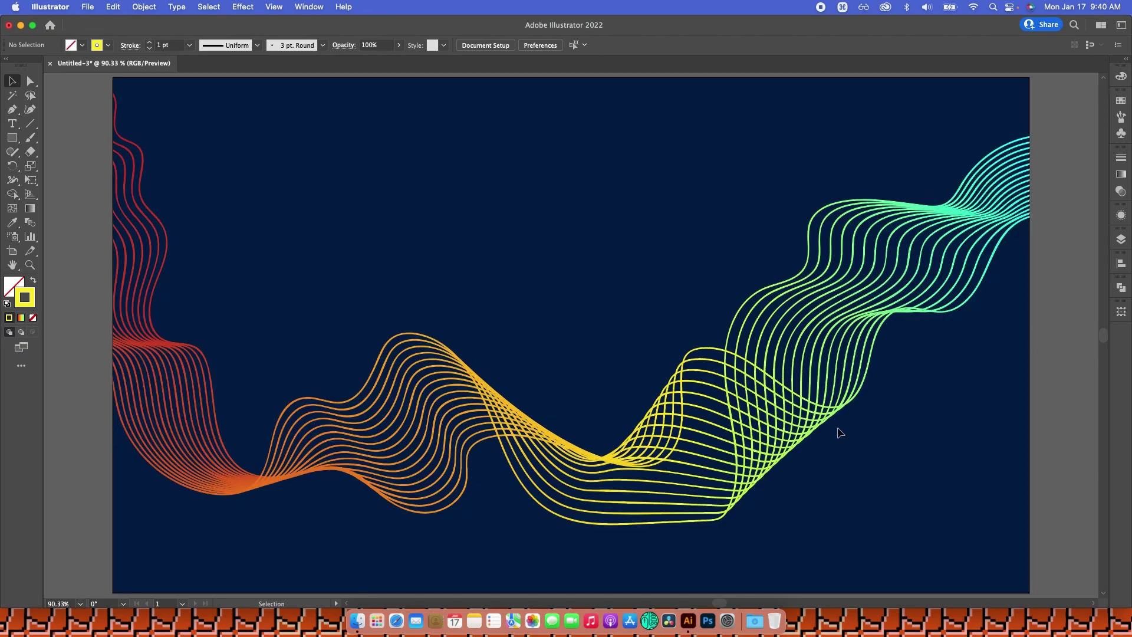